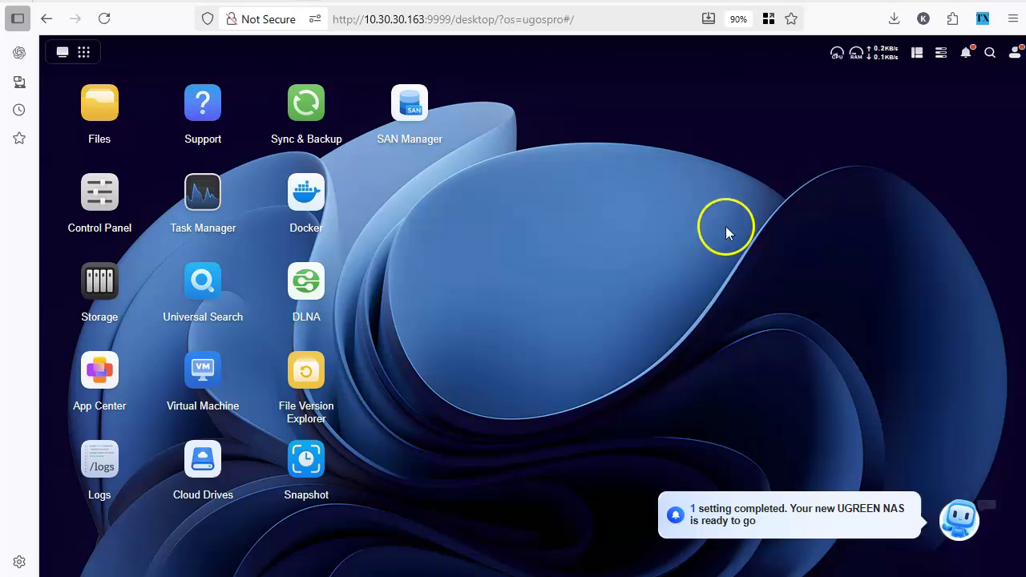
# - Launch the Docker app from the UGOS Pro desktop and maximize its window
pyautogui.click(295, 200)
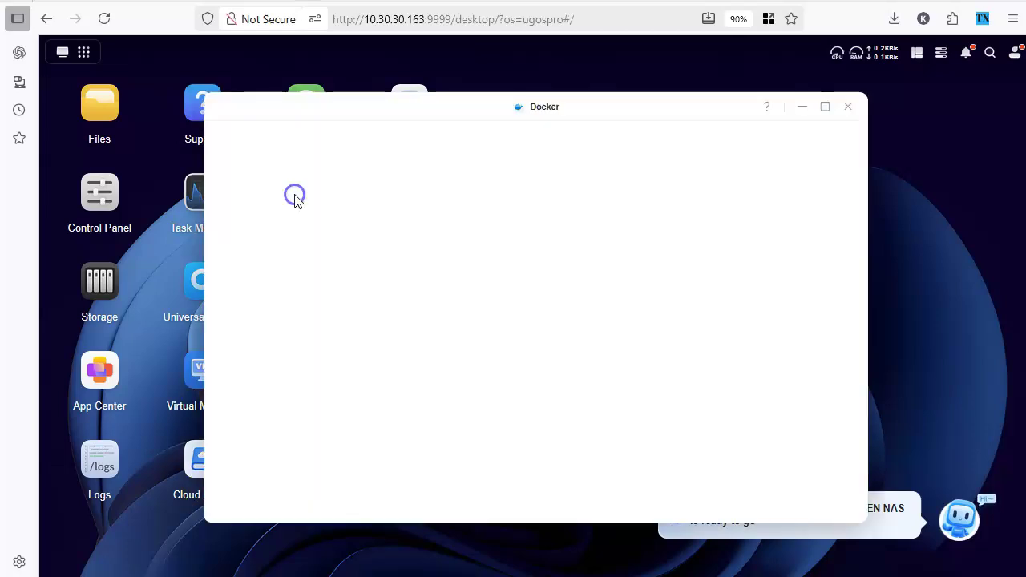
pyautogui.click(825, 106)
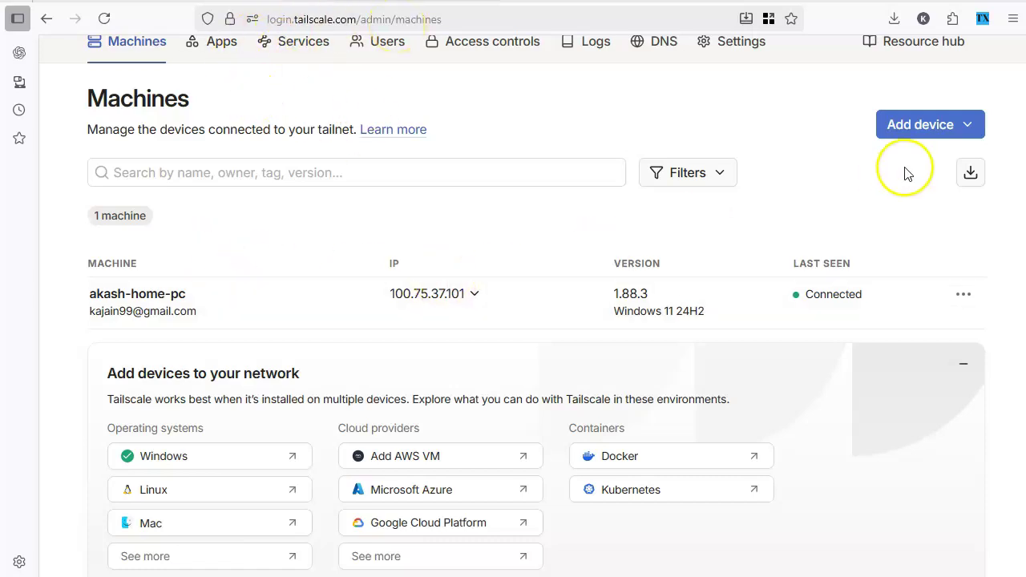
# - Add a Linux server device with 'Use as exit node' enabled and generate its install script
pyautogui.click(958, 125)
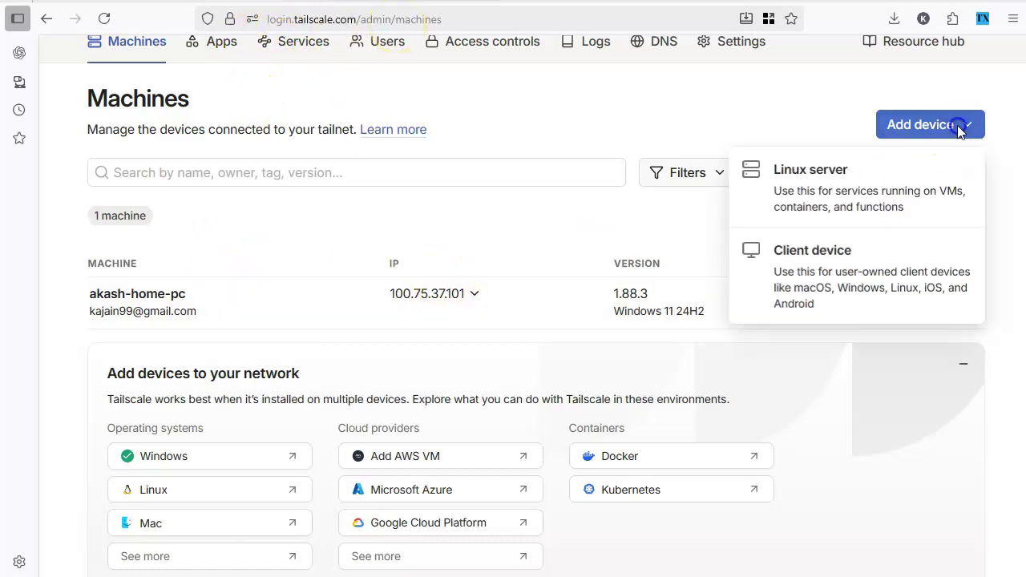
pyautogui.click(800, 199)
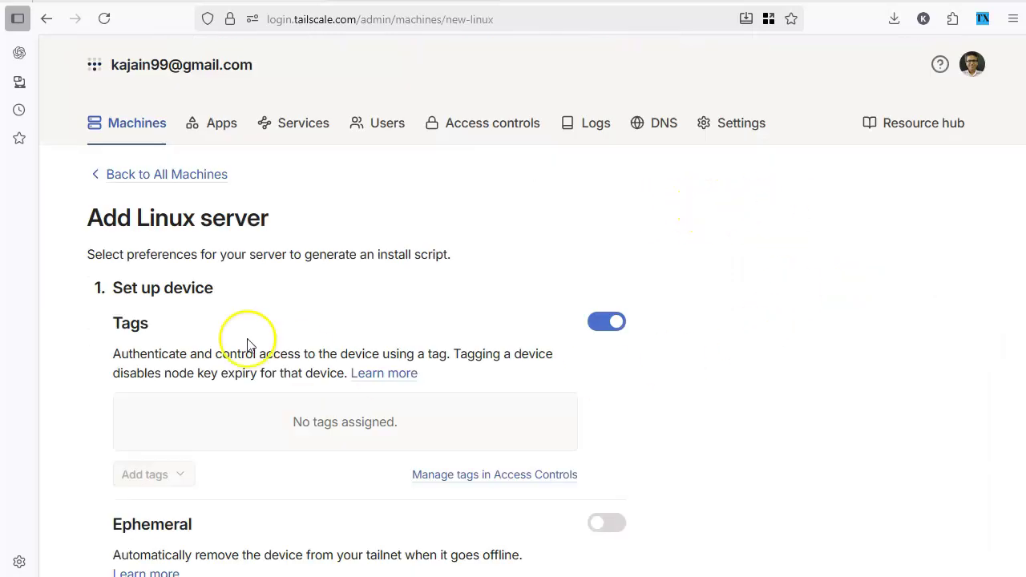
pyautogui.scroll(-3, 451, 293)
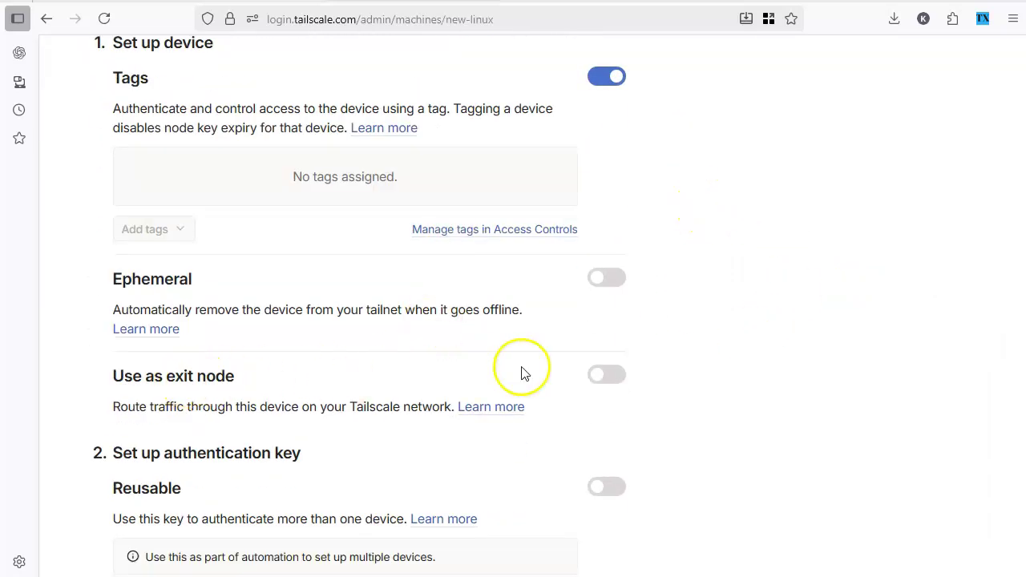
pyautogui.click(602, 376)
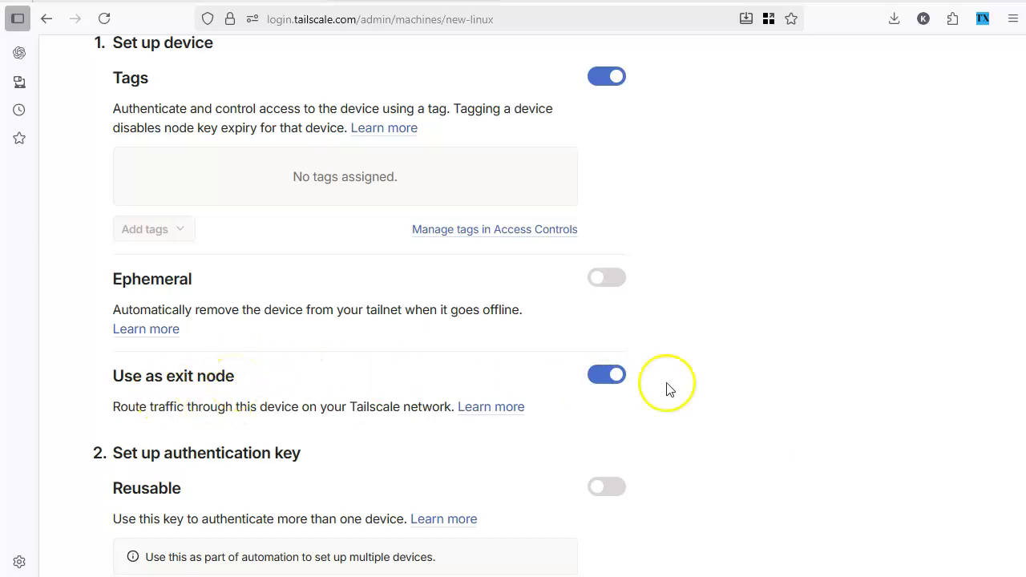
pyautogui.scroll(-5, 721, 390)
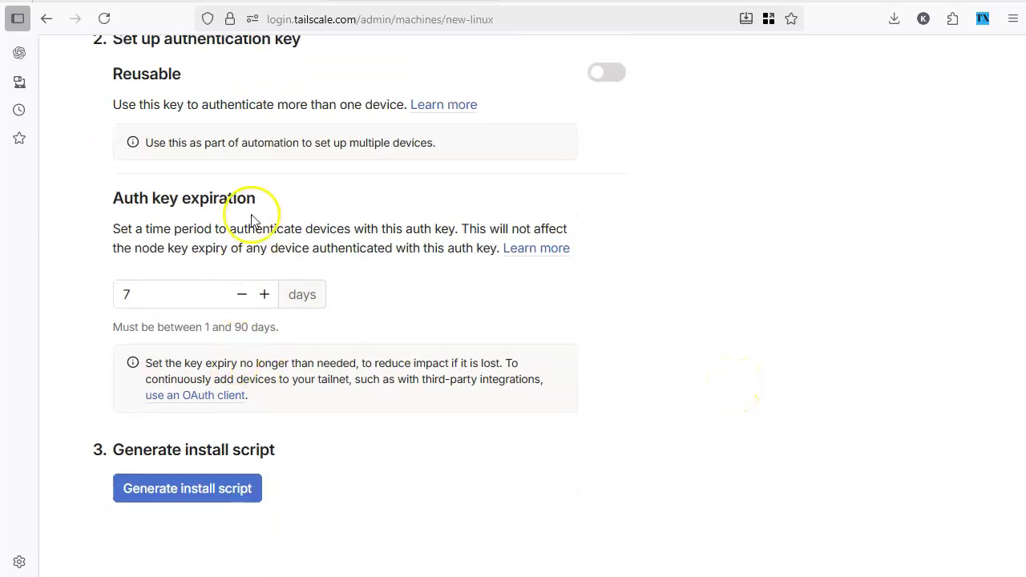
pyautogui.click(182, 486)
# - Copy the auth key, then the --advertise-exit-node flag, from the generated install command
pyautogui.scroll(-2, 650, 353)
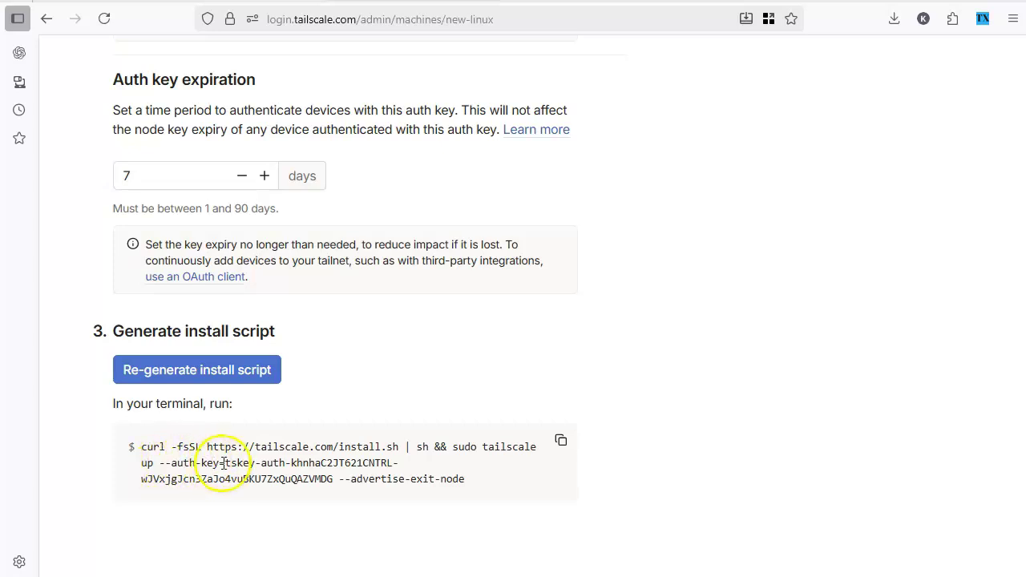
pyautogui.moveTo(259, 465); pyautogui.dragTo(276, 480)
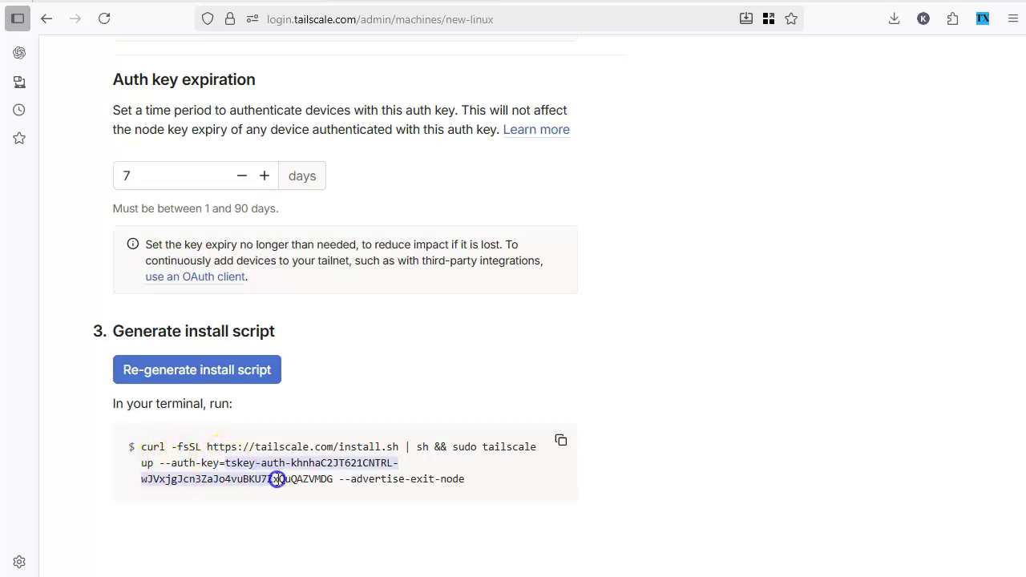
pyautogui.rightClick(330, 479)
pyautogui.click(369, 224)
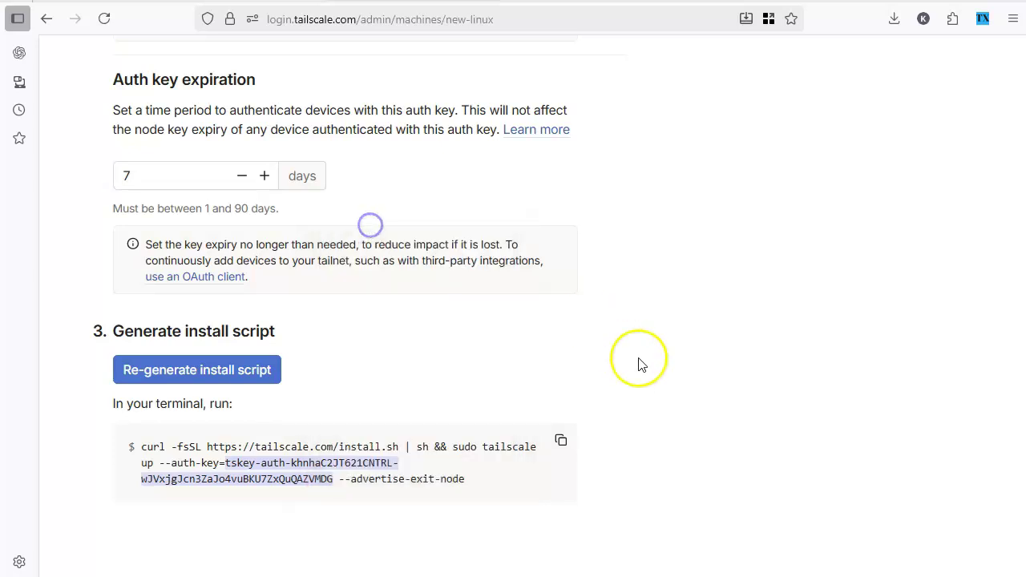
pyautogui.click(657, 373)
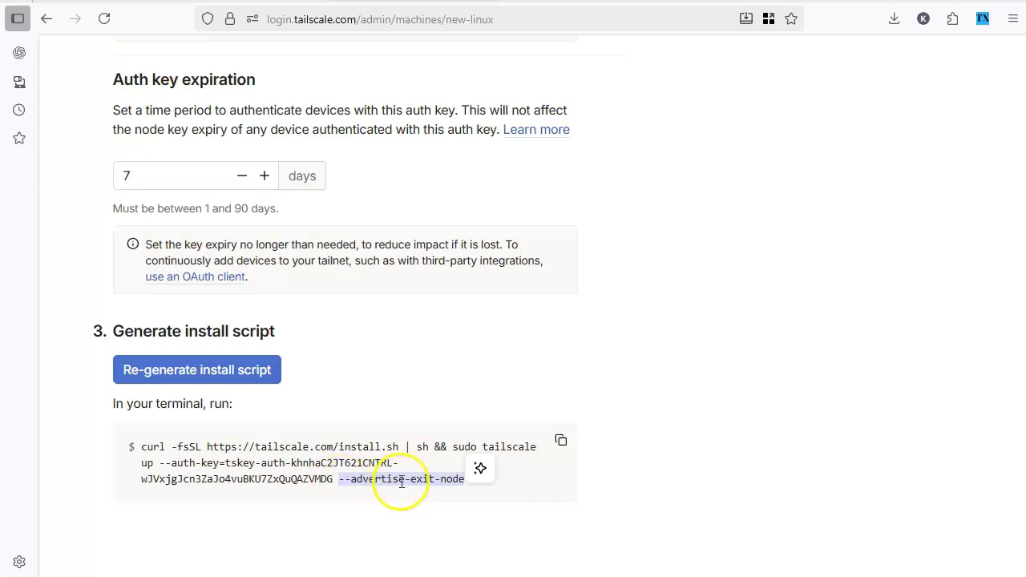
pyautogui.rightClick(401, 483)
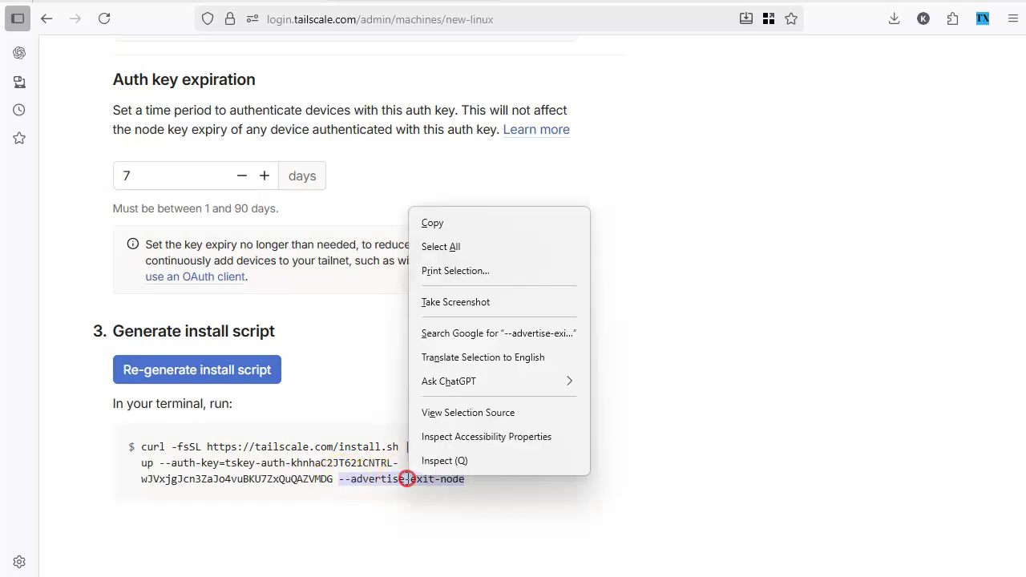
pyautogui.click(464, 225)
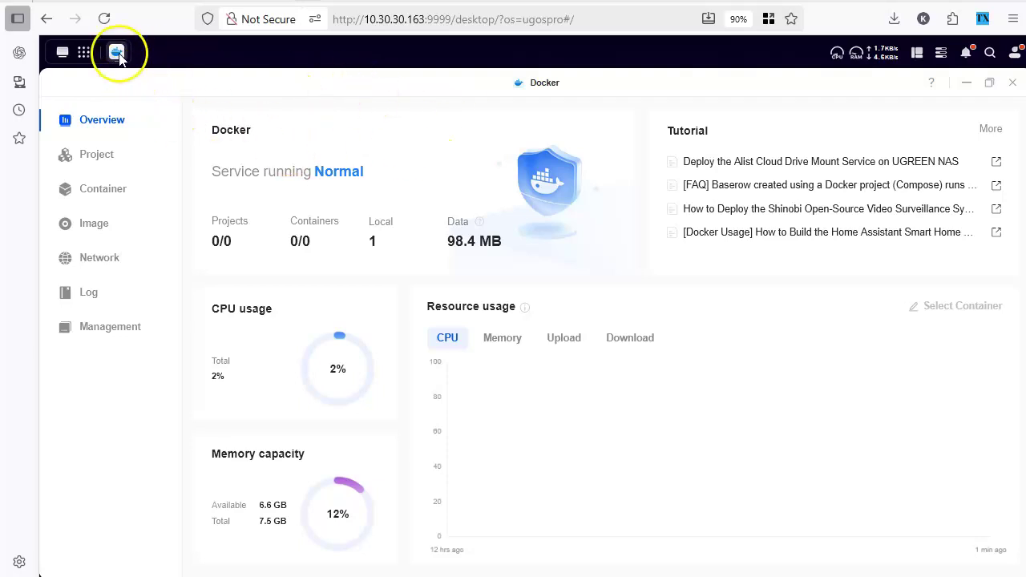
# - Create a new container from the tailscale/tailscale (latest) image to reach its setup form
pyautogui.click(101, 194)
pyautogui.click(257, 128)
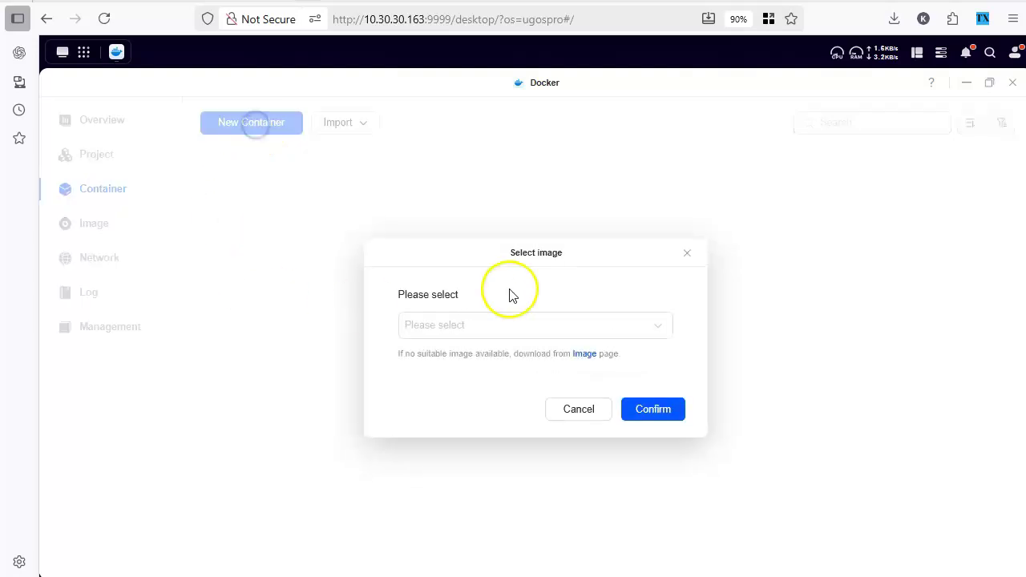
pyautogui.click(664, 327)
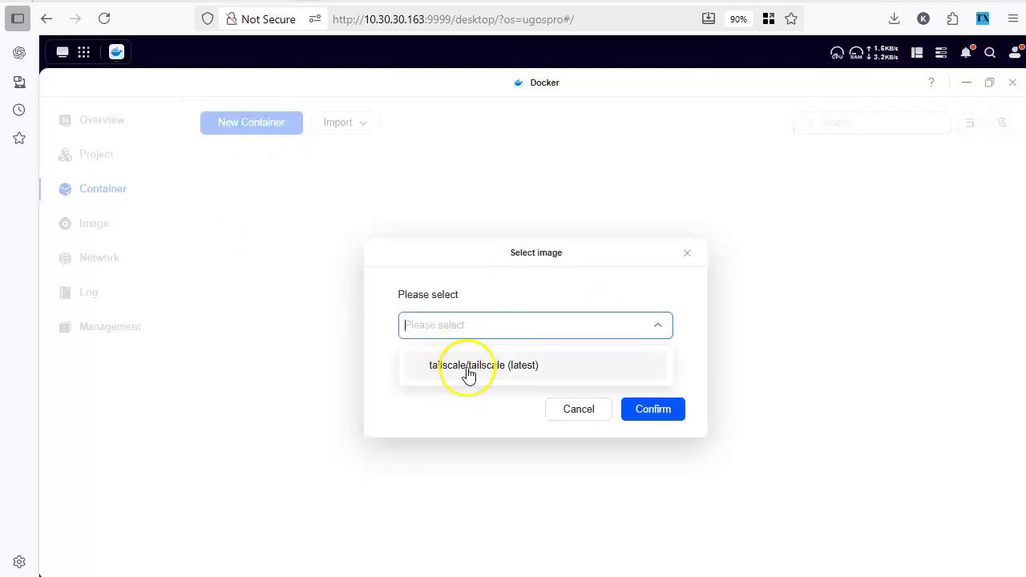
pyautogui.click(464, 375)
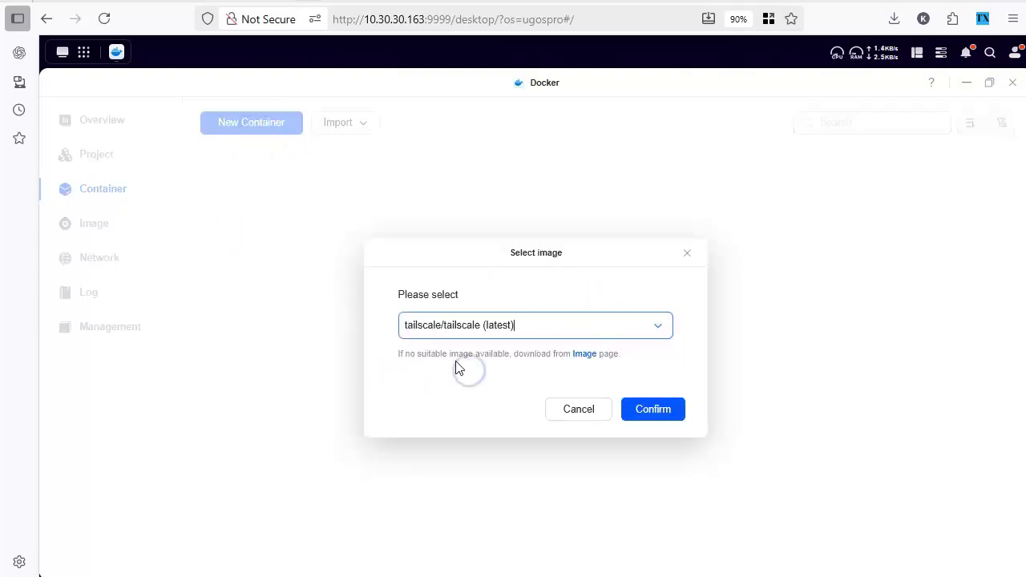
pyautogui.click(652, 414)
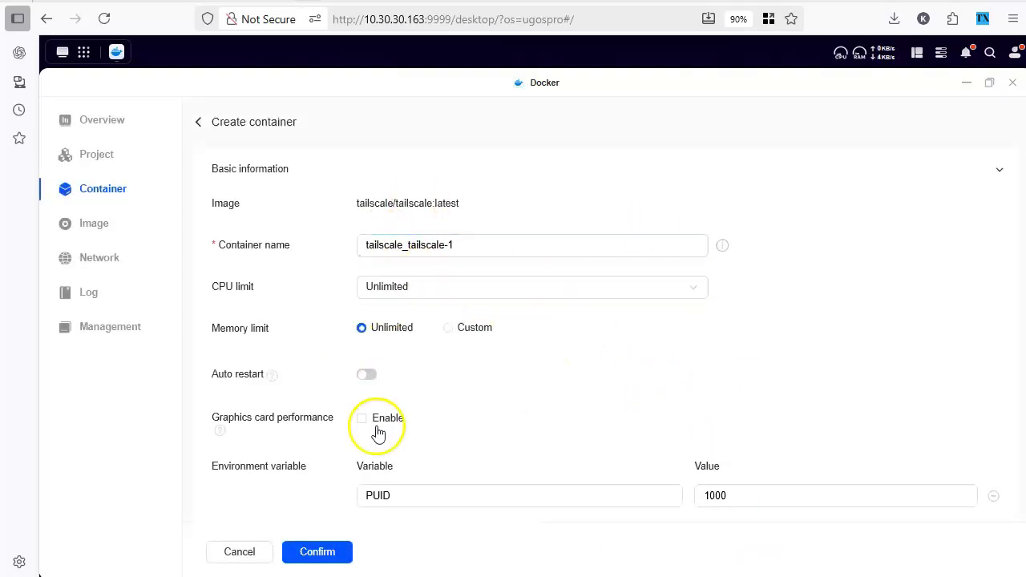
pyautogui.scroll(-3, 749, 366)
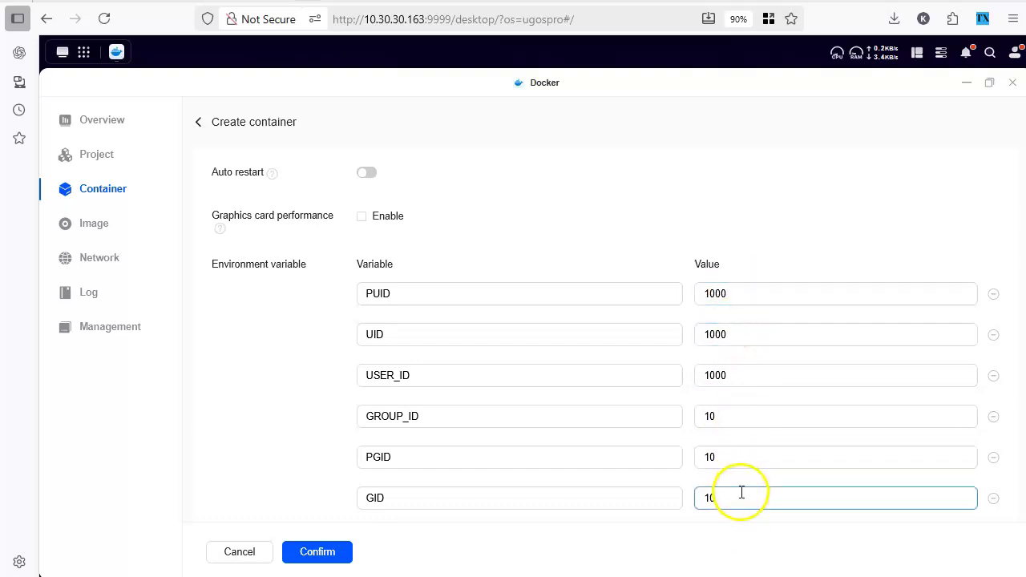
pyautogui.click(94, 154)
pyautogui.click(206, 124)
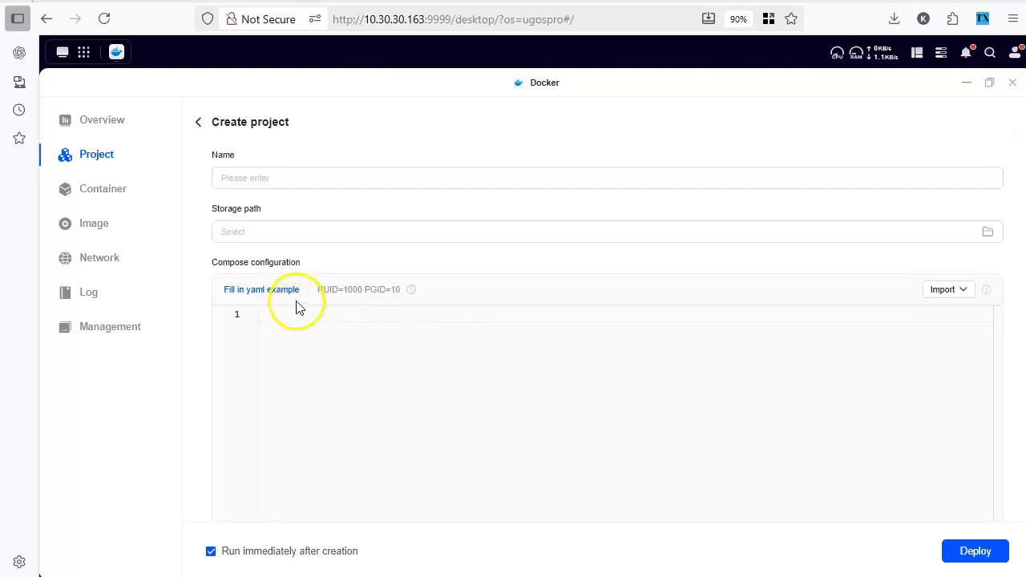
pyautogui.click(318, 291)
pyautogui.moveTo(405, 294); pyautogui.dragTo(420, 303)
pyautogui.click(539, 258)
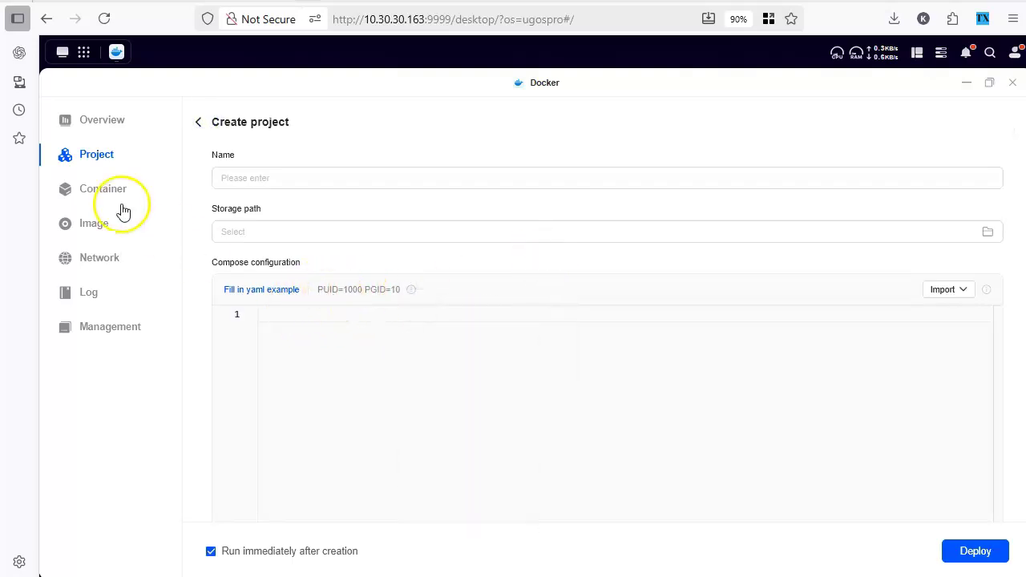
pyautogui.click(96, 192)
pyautogui.click(264, 123)
pyautogui.click(602, 329)
pyautogui.click(470, 367)
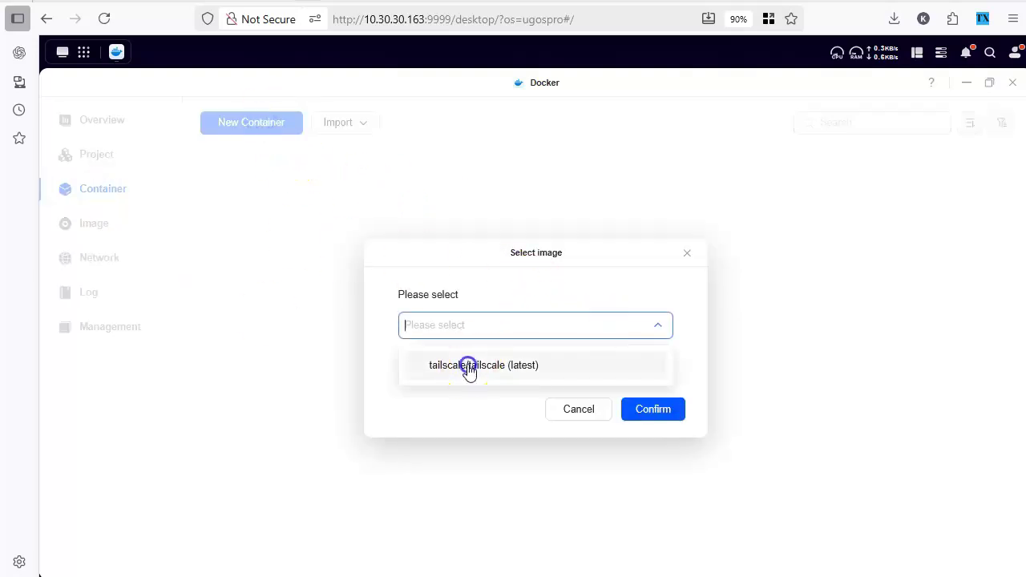
pyautogui.click(670, 415)
# - Add three empty environment variable rows and name the first one TS_AUTH_KEY
pyautogui.scroll(-5, 465, 316)
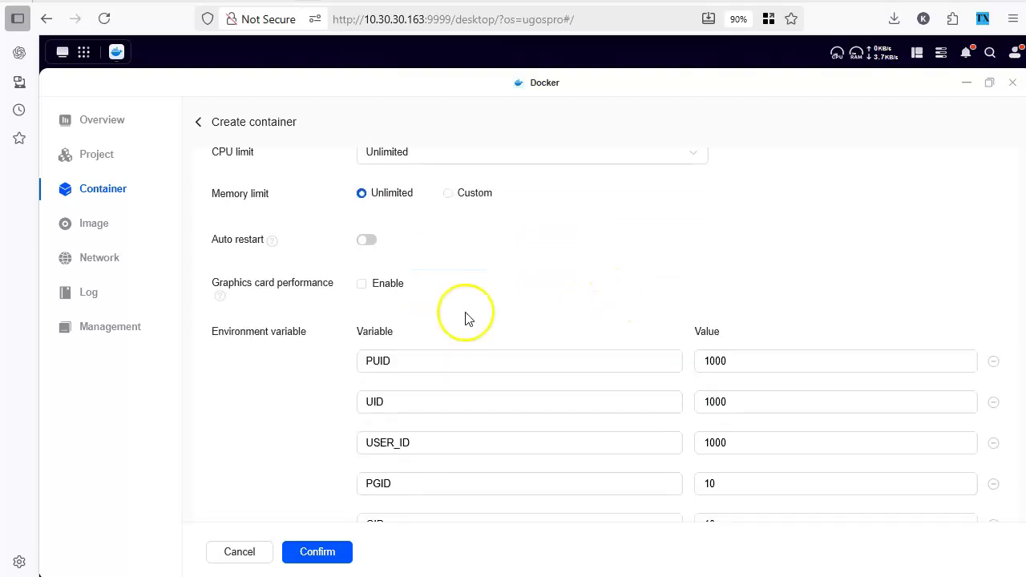
pyautogui.click(377, 399)
pyautogui.click(381, 439)
pyautogui.click(381, 480)
pyautogui.click(443, 403)
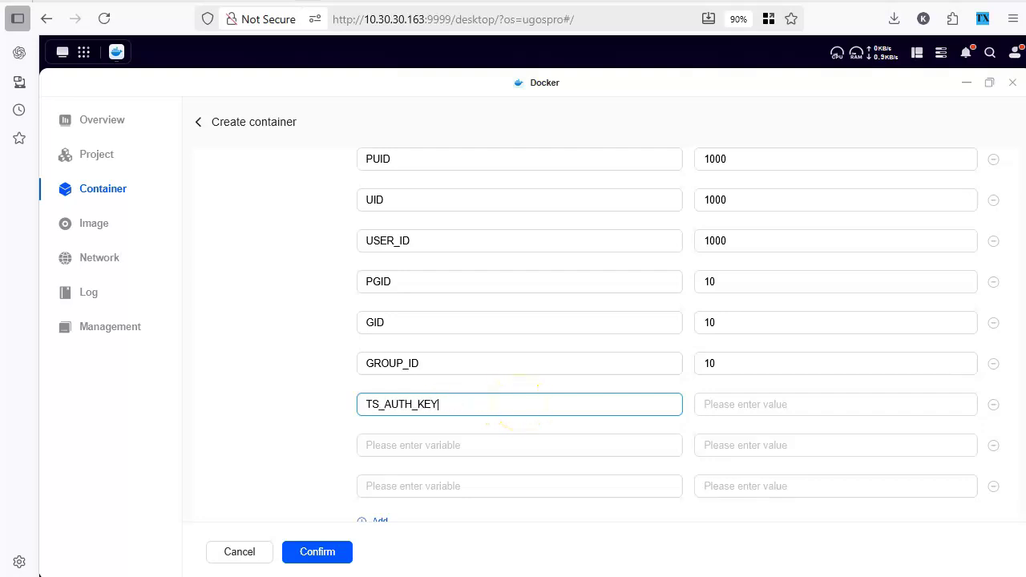
pyautogui.write('TS_AUTH_KEY')
# - Paste the copied Tailscale auth key as the TS_AUTH_KEY value and check it
pyautogui.click(774, 404)
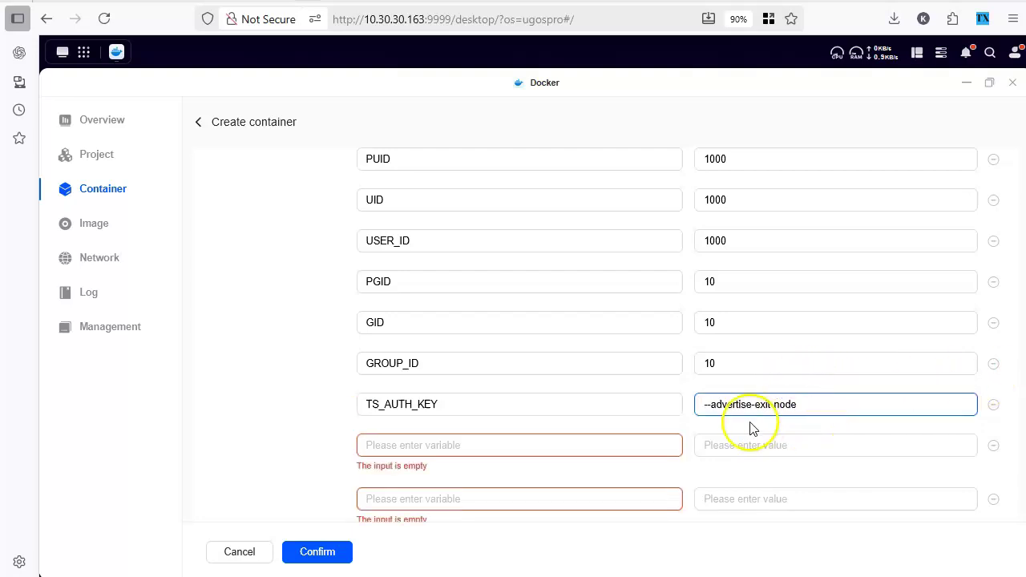
pyautogui.hotkey('ctrl', 'a')
pyautogui.hotkey('ctrl', 'c')
pyautogui.hotkey('alt', 'Tab')
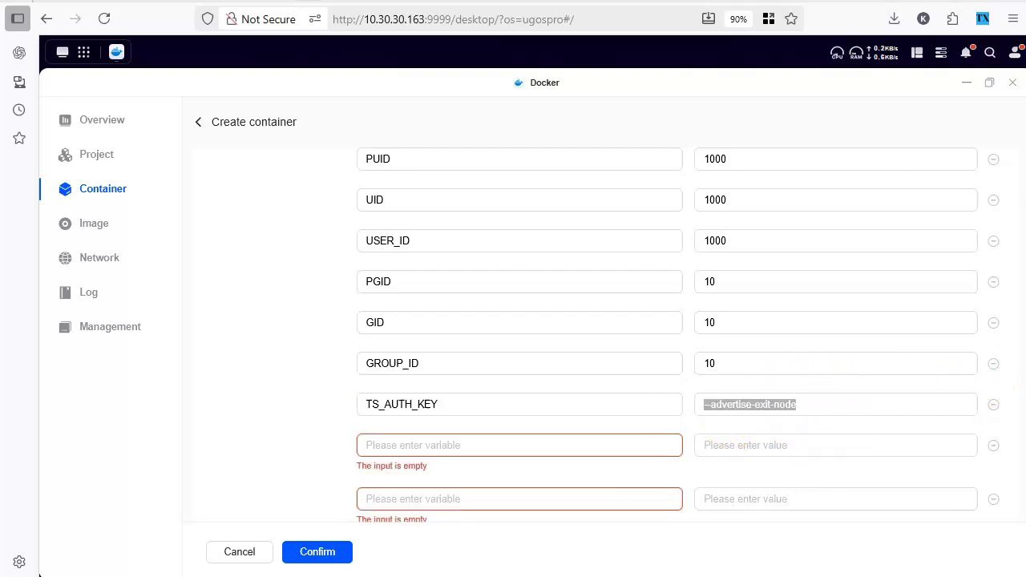
pyautogui.hotkey('alt', 'Tab')
pyautogui.hotkey('ctrl', 'v')
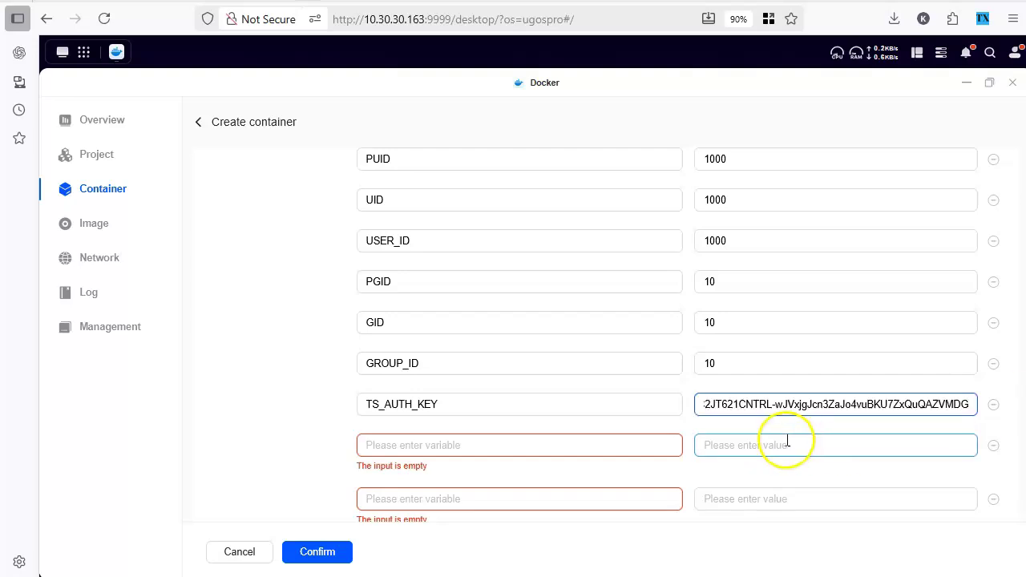
pyautogui.hotkey('ctrl', 'a')
pyautogui.press('BackSpace')
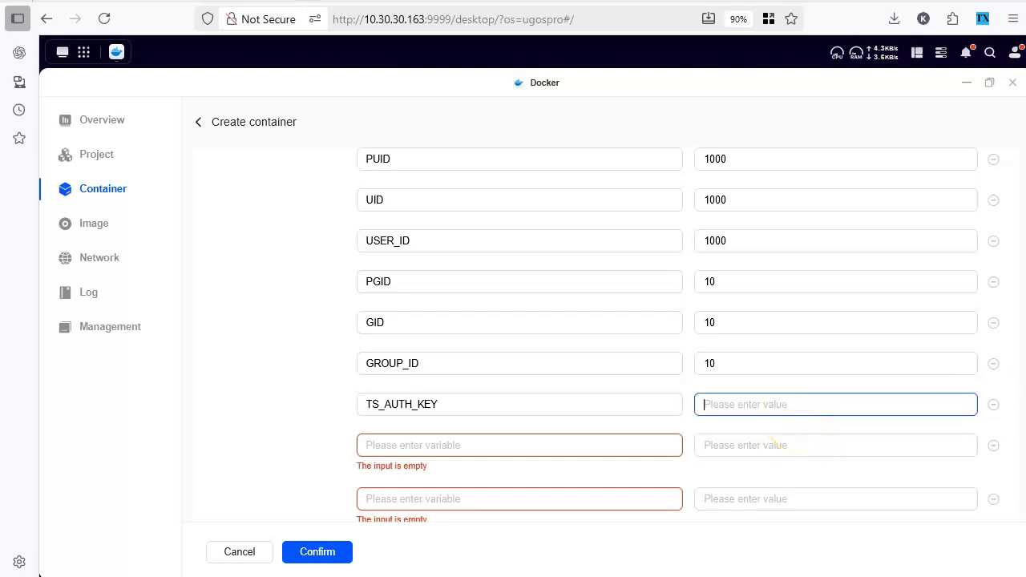
pyautogui.hotkey('alt', 'Tab')
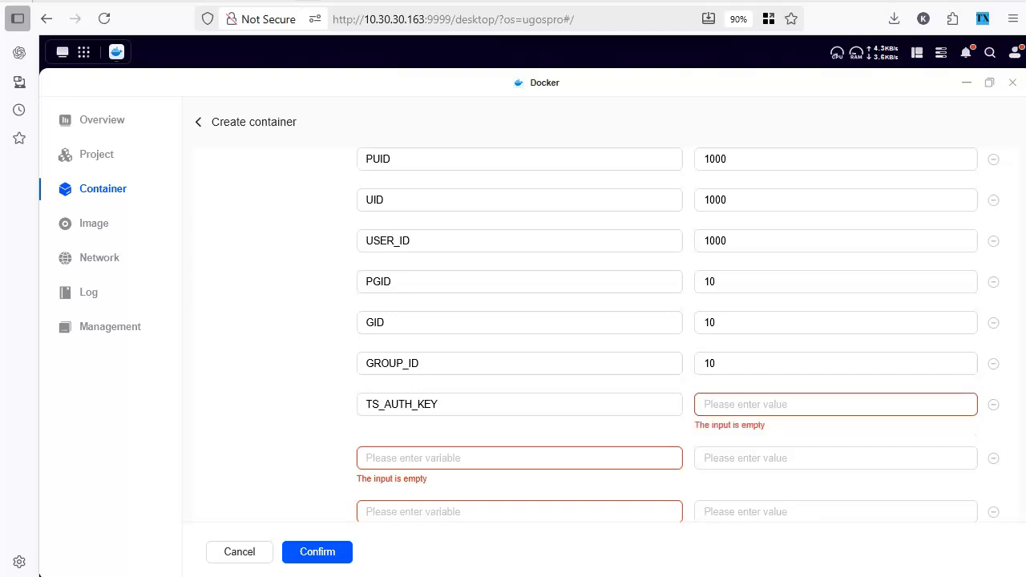
pyautogui.click(774, 401)
pyautogui.hotkey('ctrl', 'v')
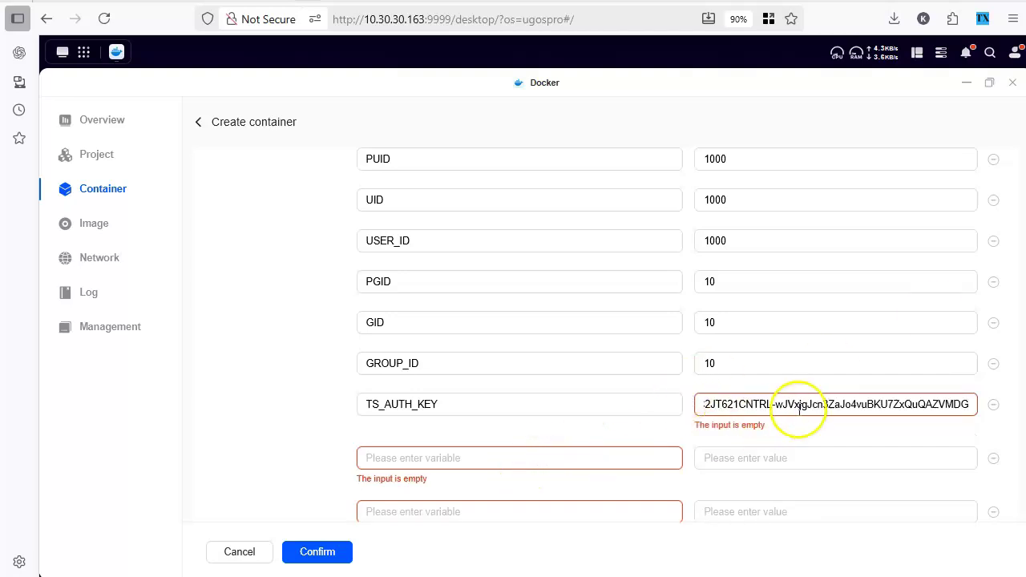
pyautogui.moveTo(793, 404); pyautogui.dragTo(574, 396)
# - Add a TS_STATE_DIR variable with value /TS_STATE_DIR in the row below TS_AUTH_KEY
pyautogui.click(403, 458)
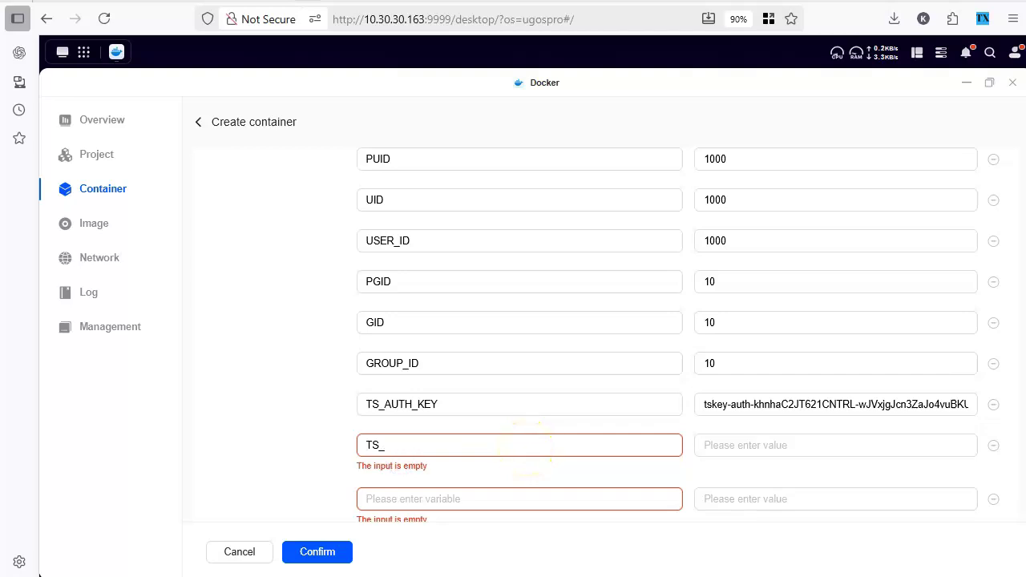
pyautogui.click(402, 445)
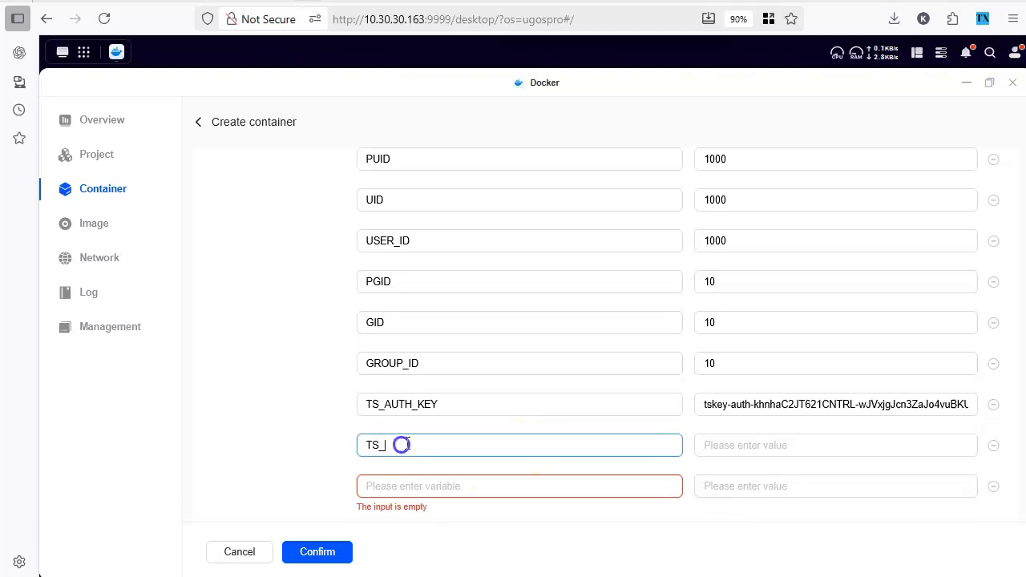
pyautogui.write('TS_STATE_DIR')
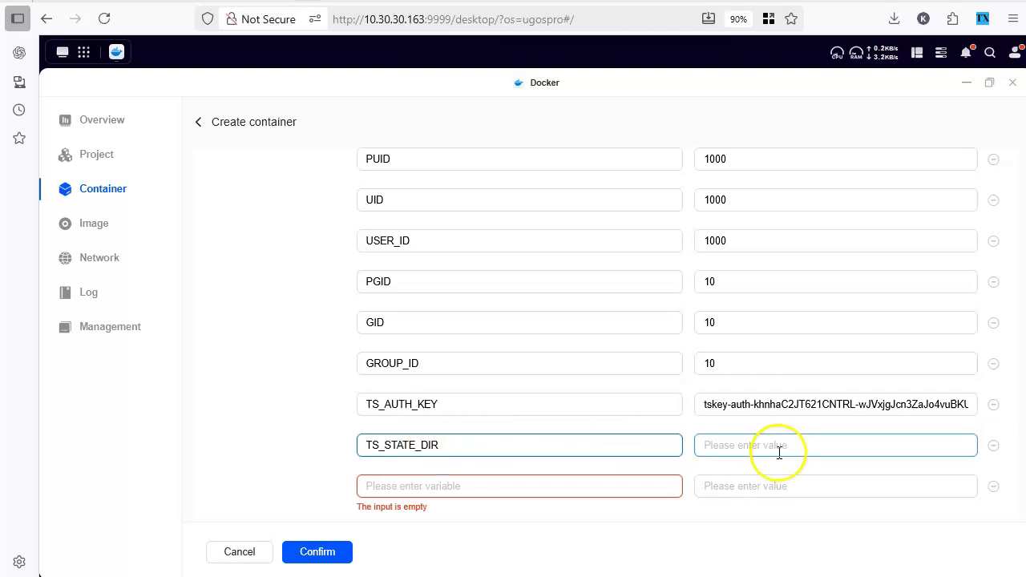
pyautogui.click(778, 448)
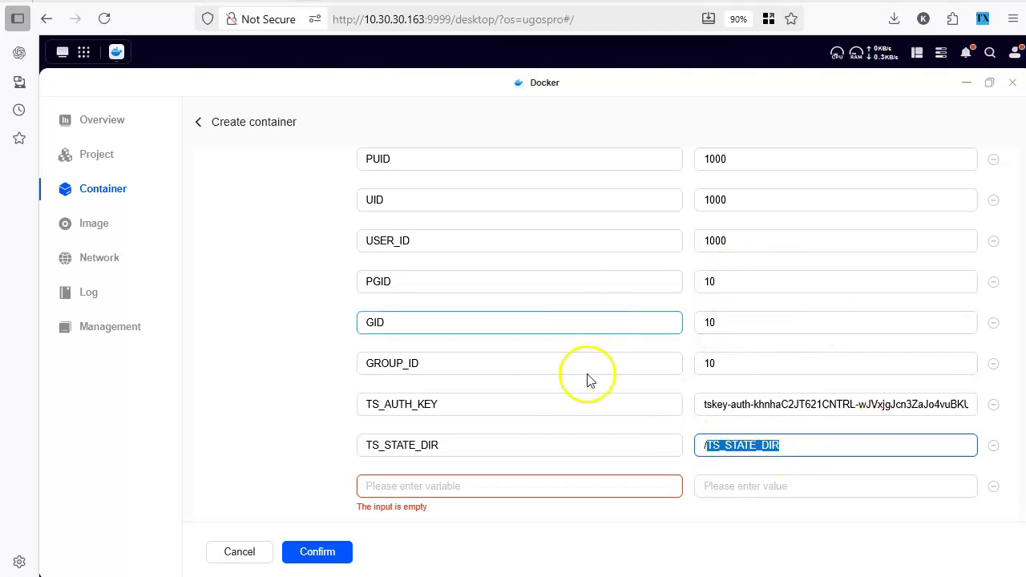
pyautogui.scroll(-3, 435, 508)
# - Name the next variable TS_EXTRA_ARGS and paste --advertise-exit-node as its value
pyautogui.click(409, 353)
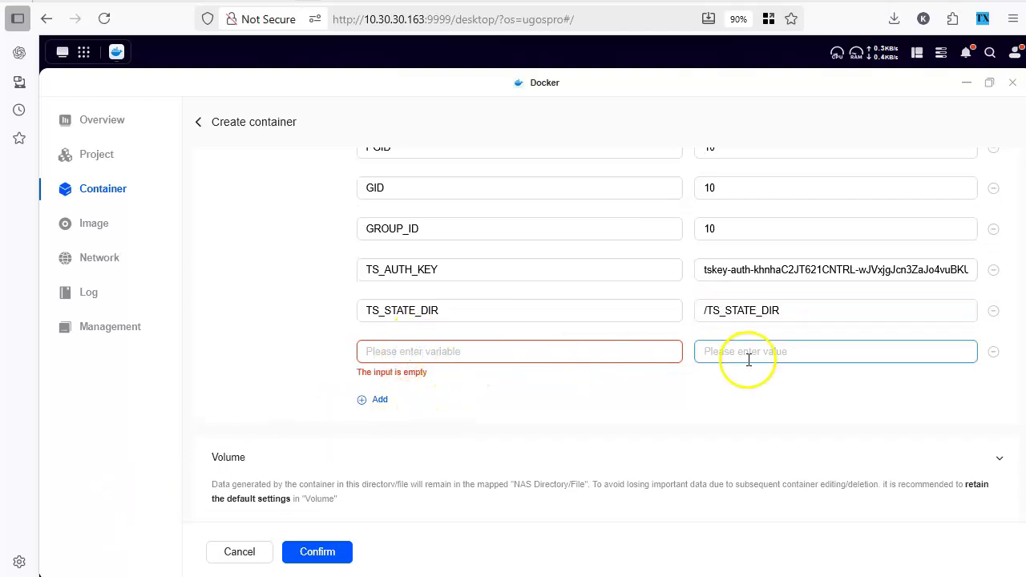
pyautogui.click(395, 351)
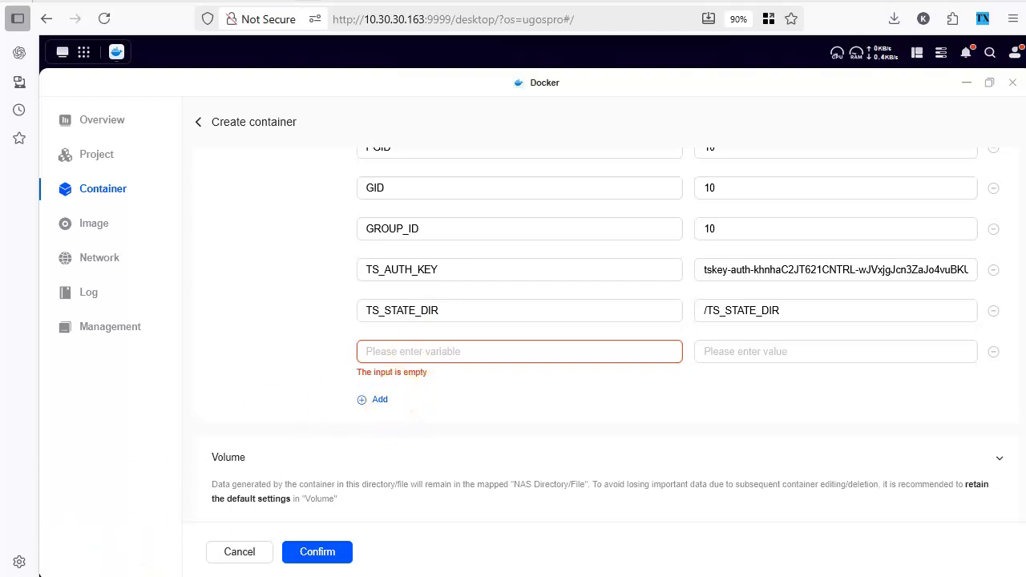
pyautogui.hotkey('ctrl', 'Tab')
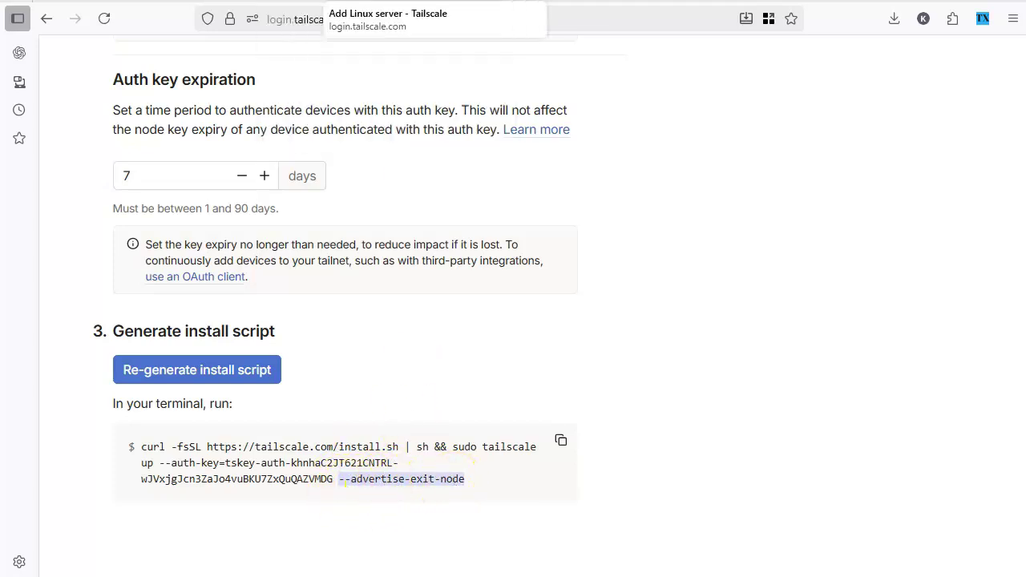
pyautogui.click(513, 5)
pyautogui.write('TS_EXTRA_ARGS')
pyautogui.click(774, 353)
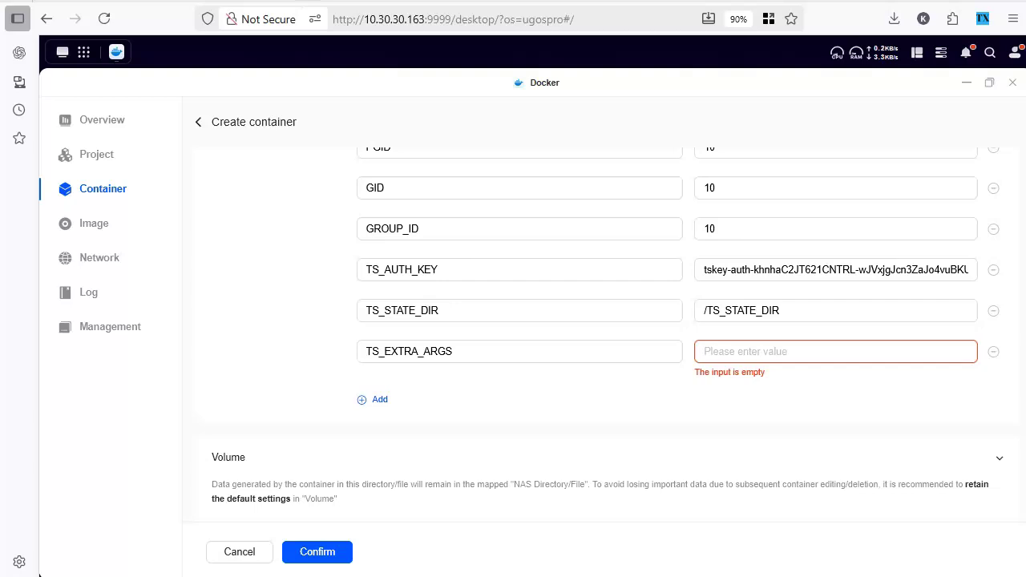
pyautogui.hotkey('ctrl', 'v')
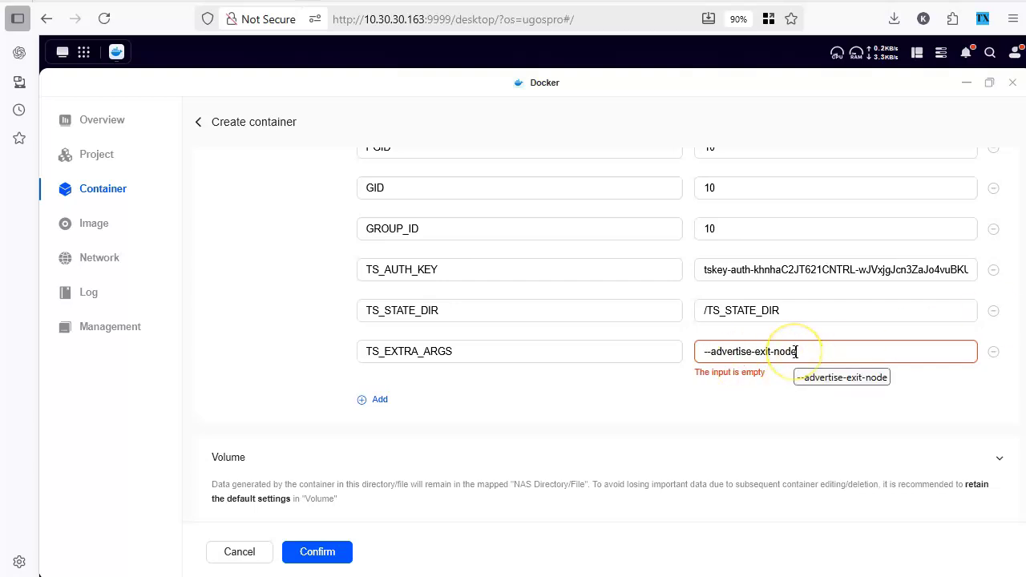
pyautogui.click(849, 270)
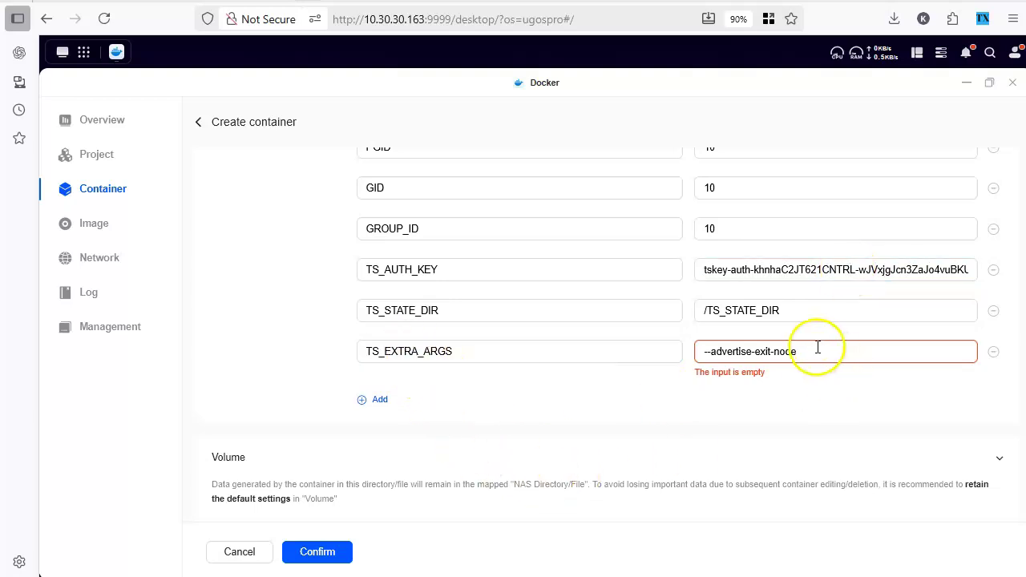
pyautogui.moveTo(817, 347); pyautogui.dragTo(671, 352)
pyautogui.click(378, 308)
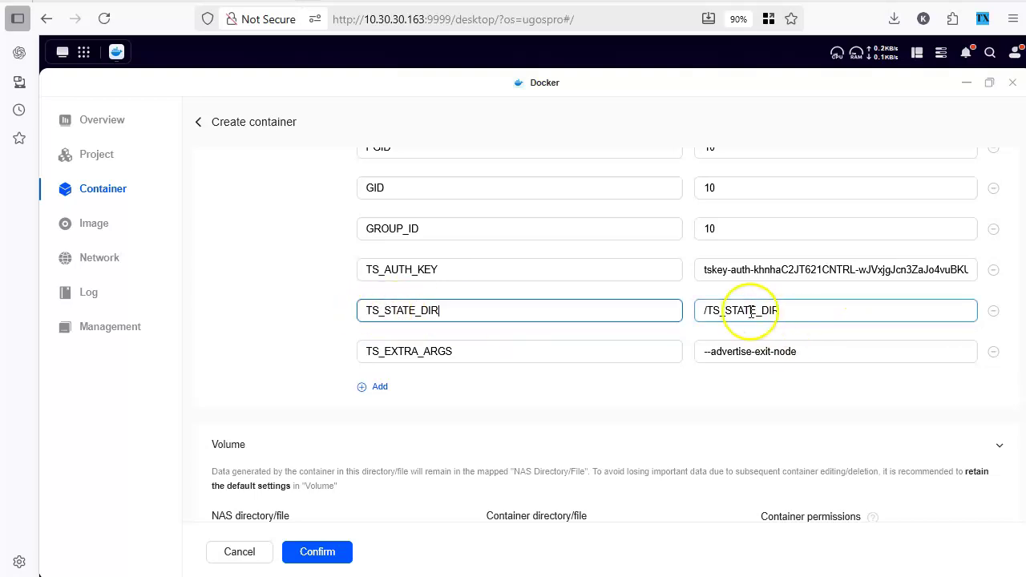
# - Add a volume mapping using the NAS folder Shared Folder/docker/TS_STATE_DIR
pyautogui.scroll(-1, 542, 432)
pyautogui.scroll(-2, 543, 432)
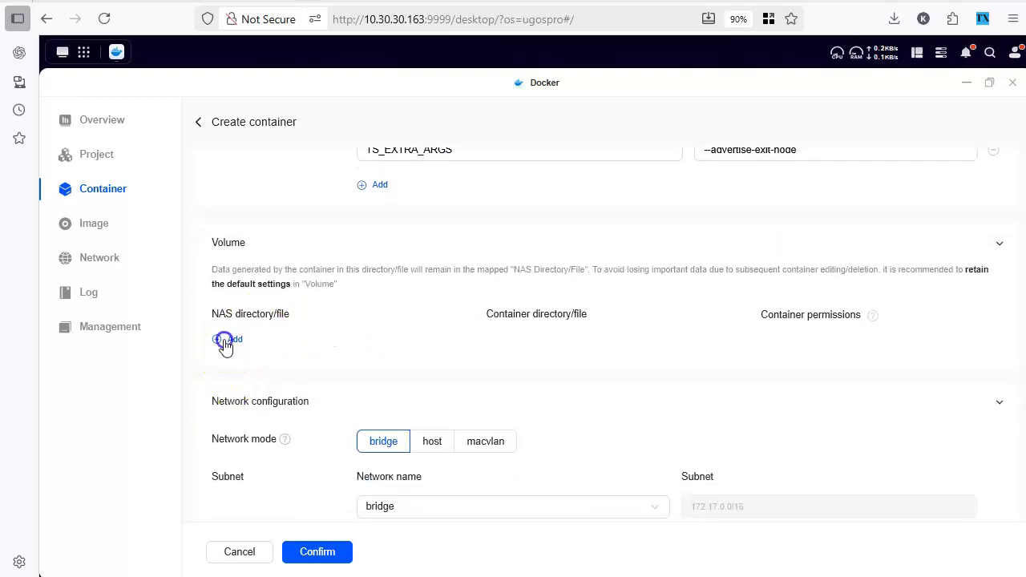
pyautogui.click(227, 341)
pyautogui.click(311, 346)
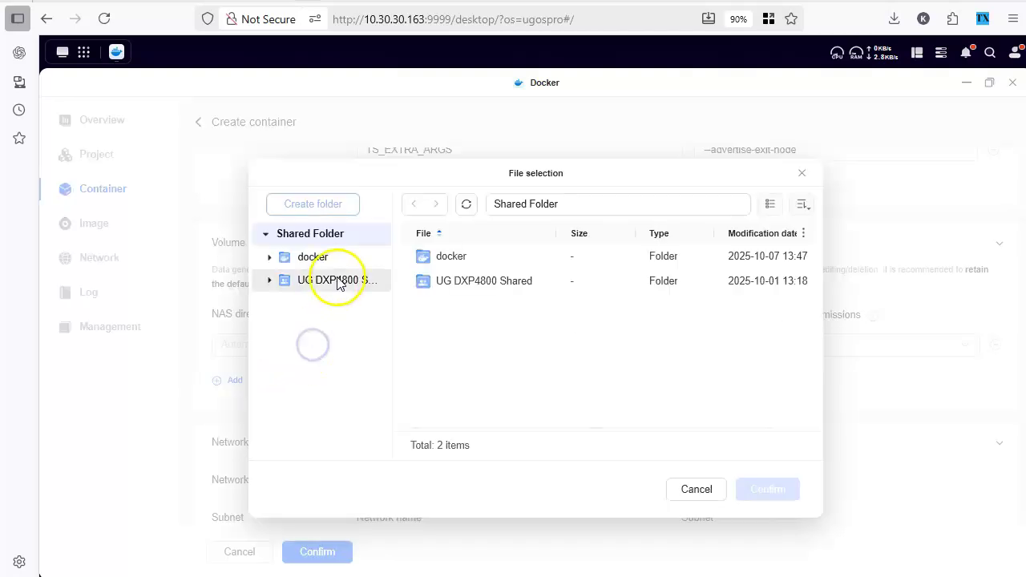
pyautogui.click(307, 258)
pyautogui.click(461, 290)
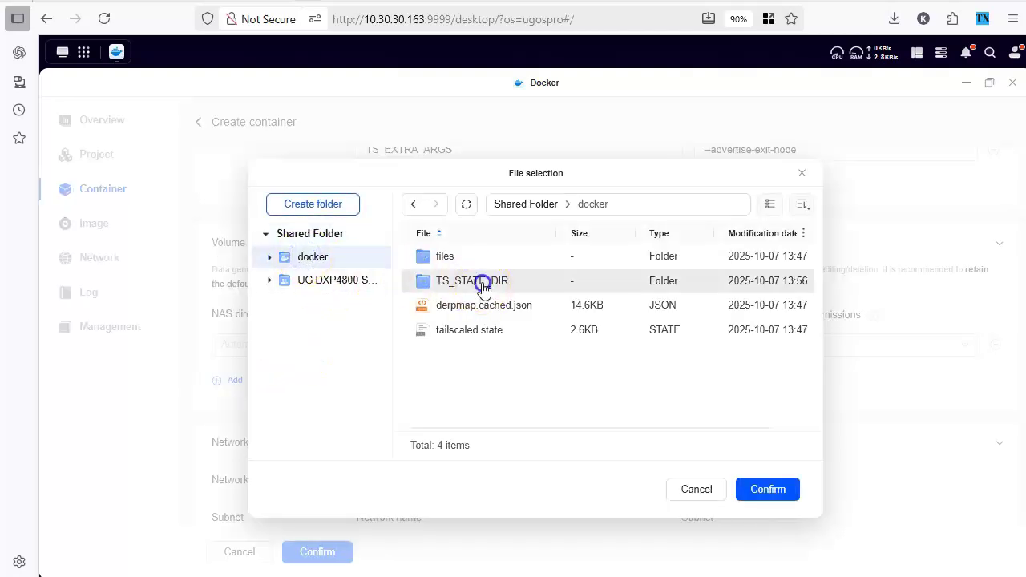
pyautogui.click(762, 489)
# - Set the container path to /TS_STATE_DIR with Read/Write permissions
pyautogui.click(589, 346)
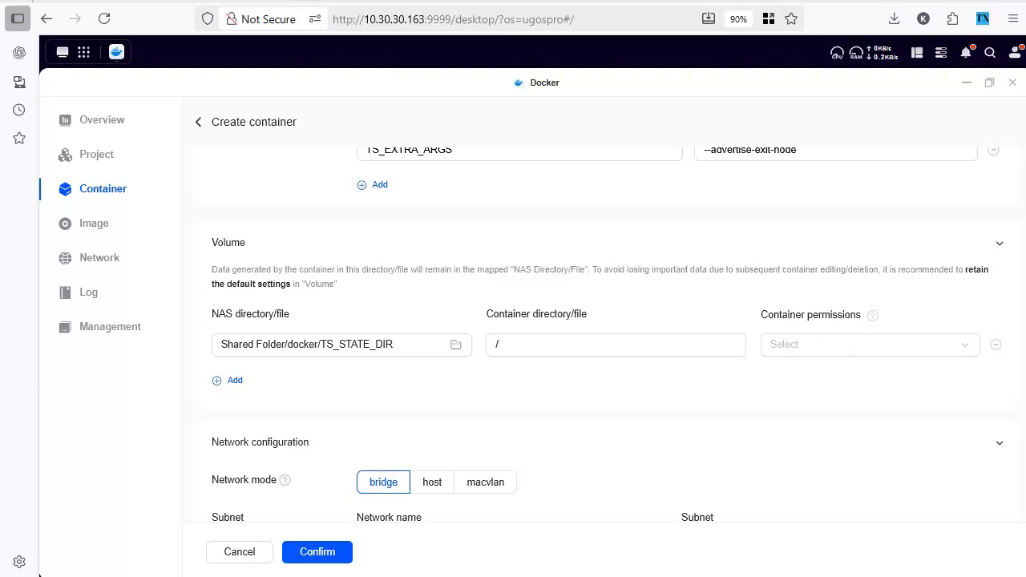
pyautogui.write('/')
pyautogui.write('TS_STATE_DIR')
pyautogui.click(814, 345)
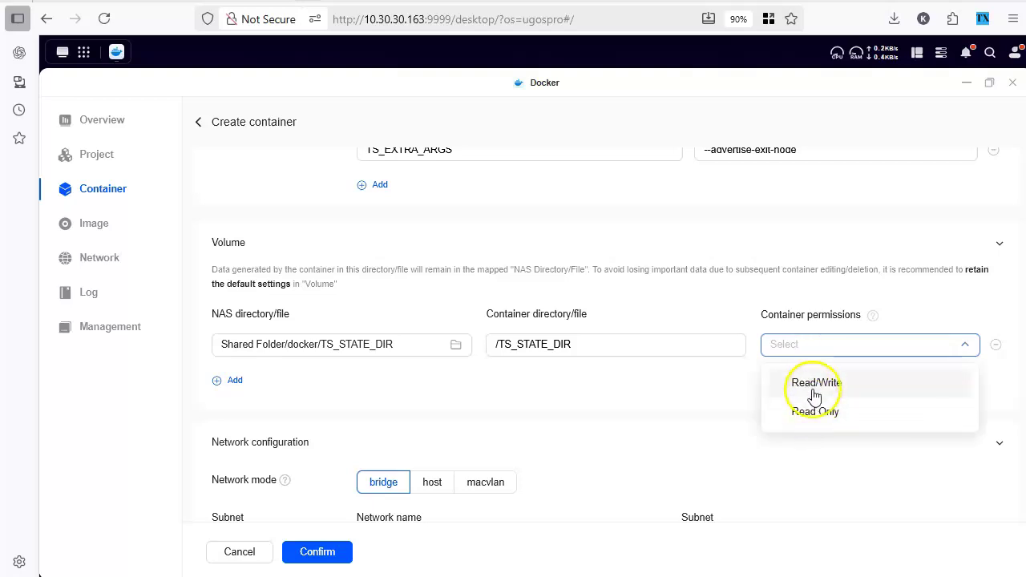
pyautogui.click(815, 383)
pyautogui.scroll(-1, 554, 431)
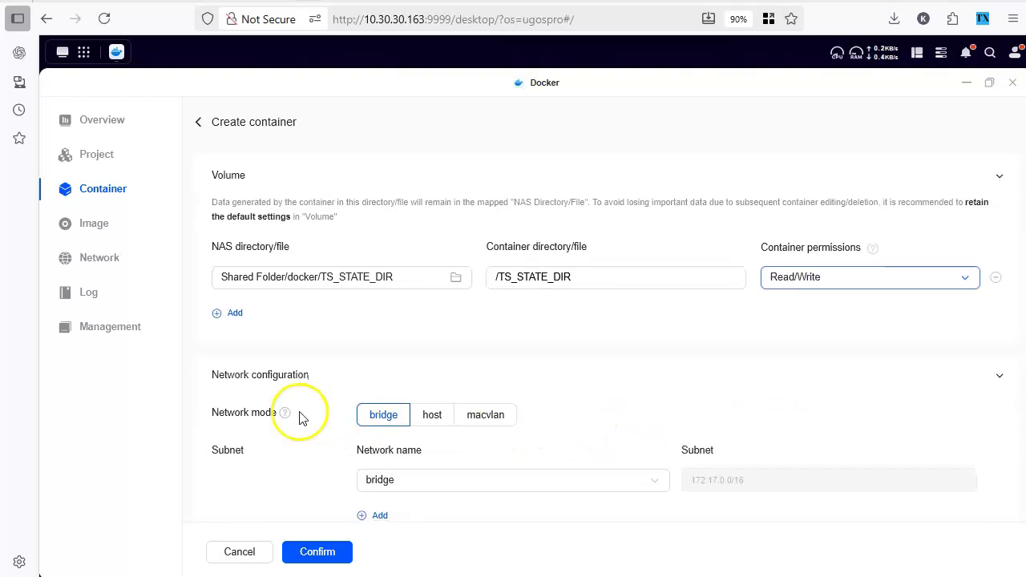
# - Select host network mode and confirm creation of the tailscale_tailscale-1 container
pyautogui.click(431, 416)
pyautogui.scroll(3, 625, 295)
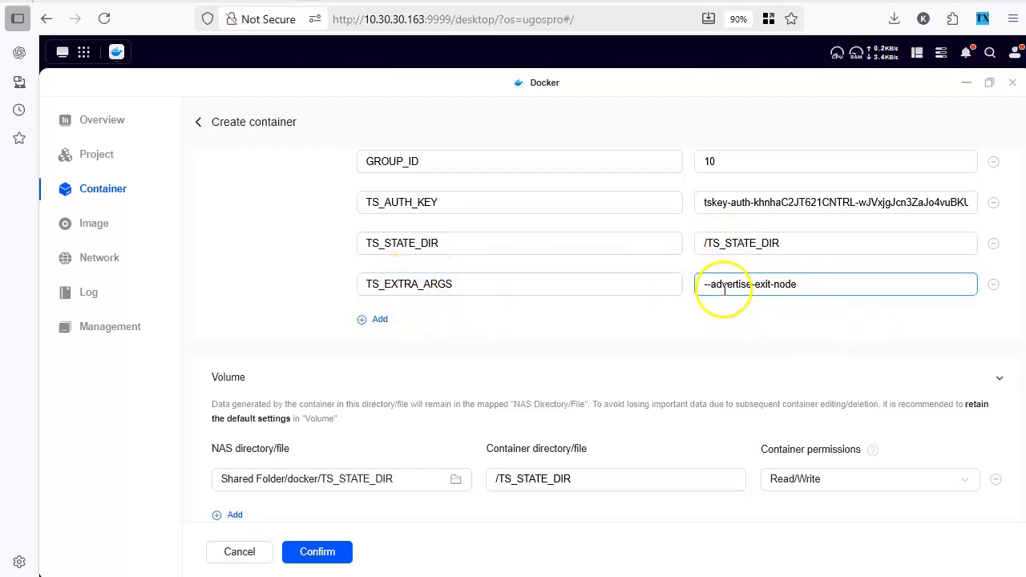
pyautogui.scroll(-1, 544, 334)
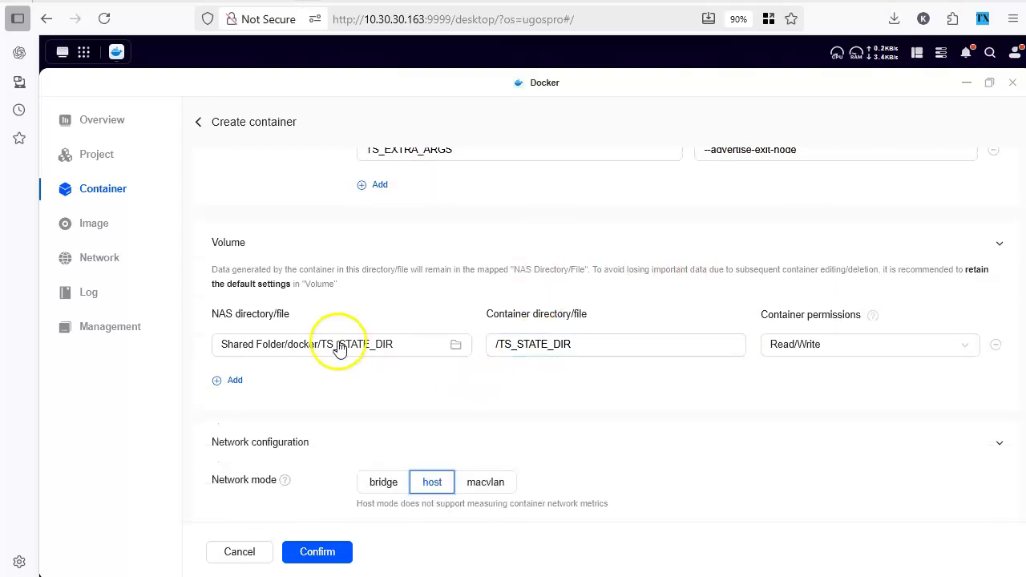
pyautogui.scroll(-3, 481, 369)
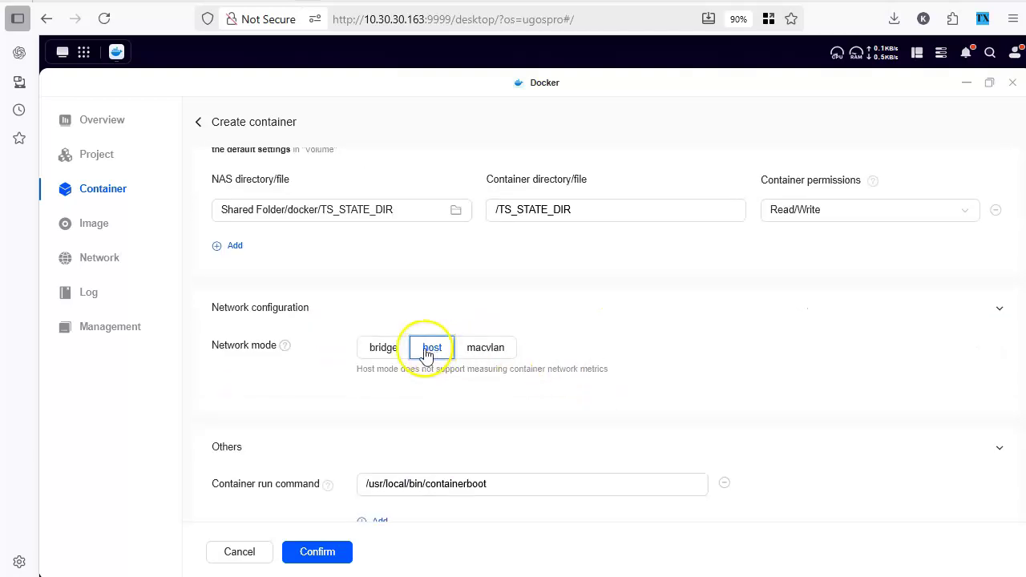
pyautogui.scroll(-3, 433, 374)
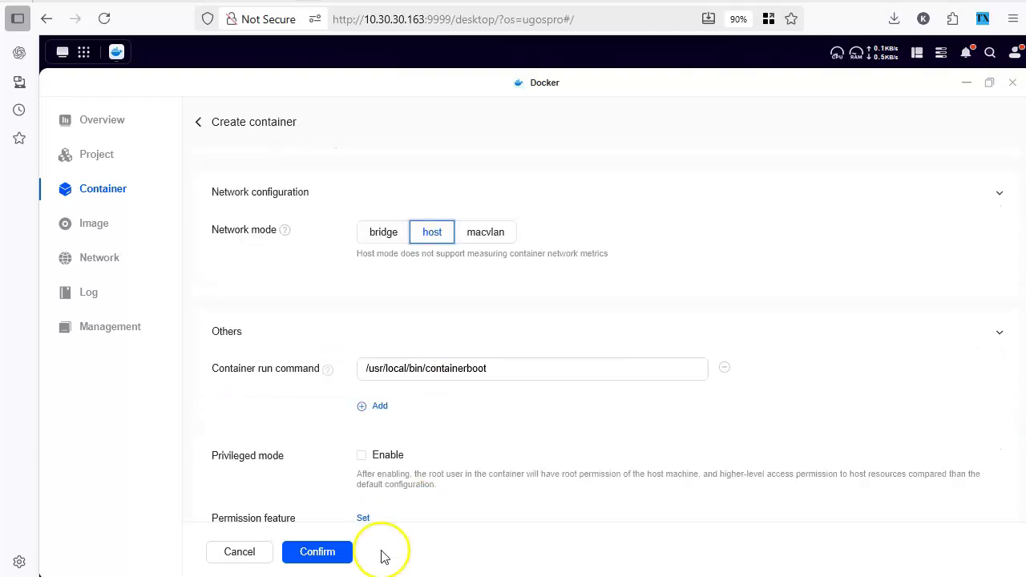
pyautogui.click(327, 553)
pyautogui.click(658, 403)
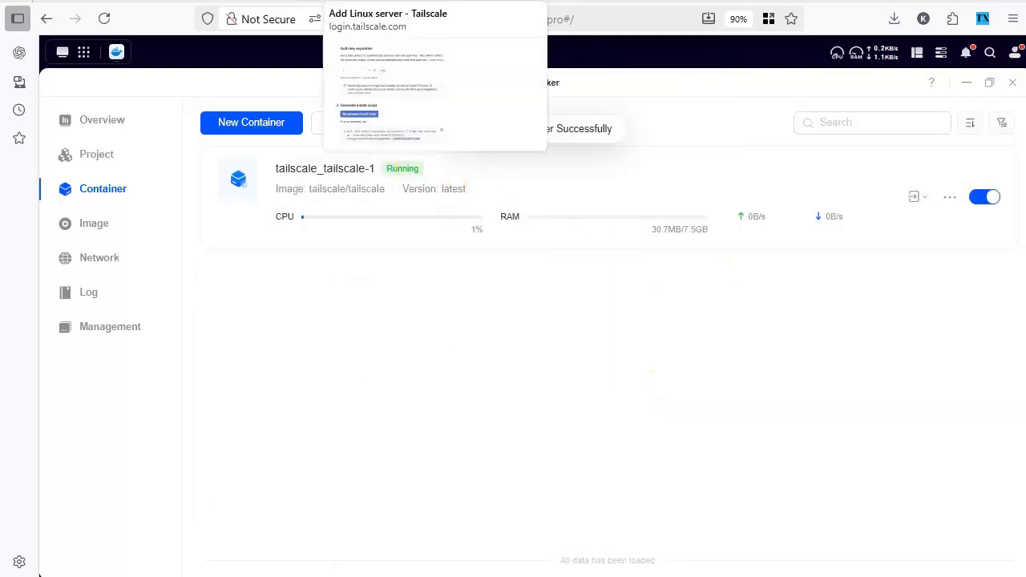
# - Go to the Tailscale Machines list and open the exit node request on dxp4800-dbe3
pyautogui.click(384, 0)
pyautogui.scroll(10, 385, 207)
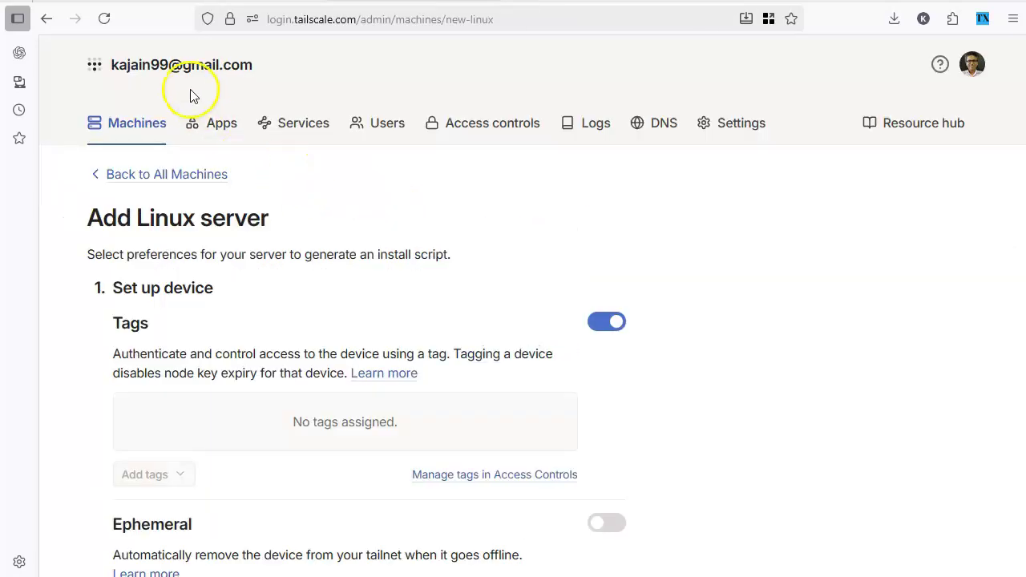
pyautogui.click(135, 124)
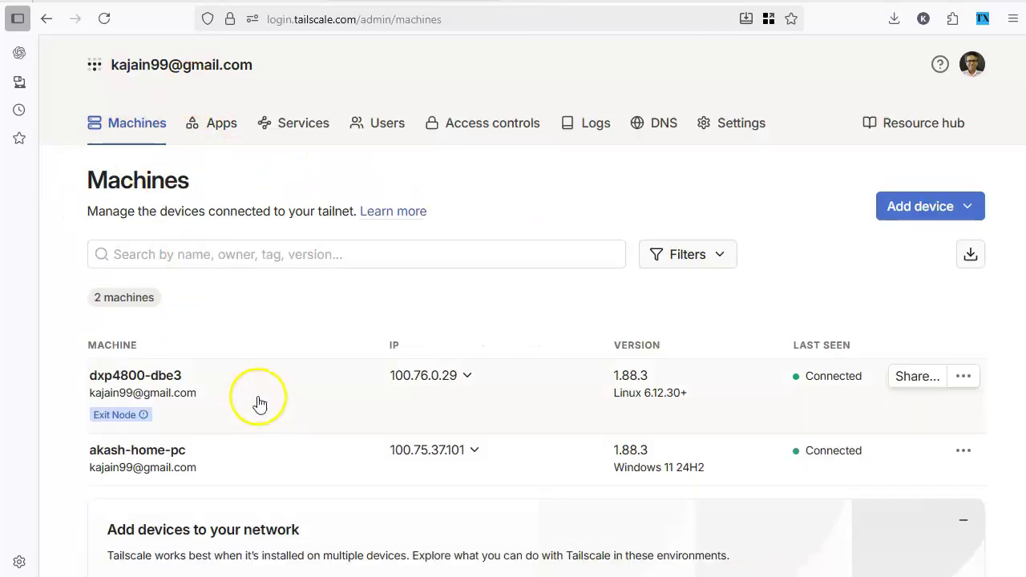
pyautogui.scroll(-1, 236, 355)
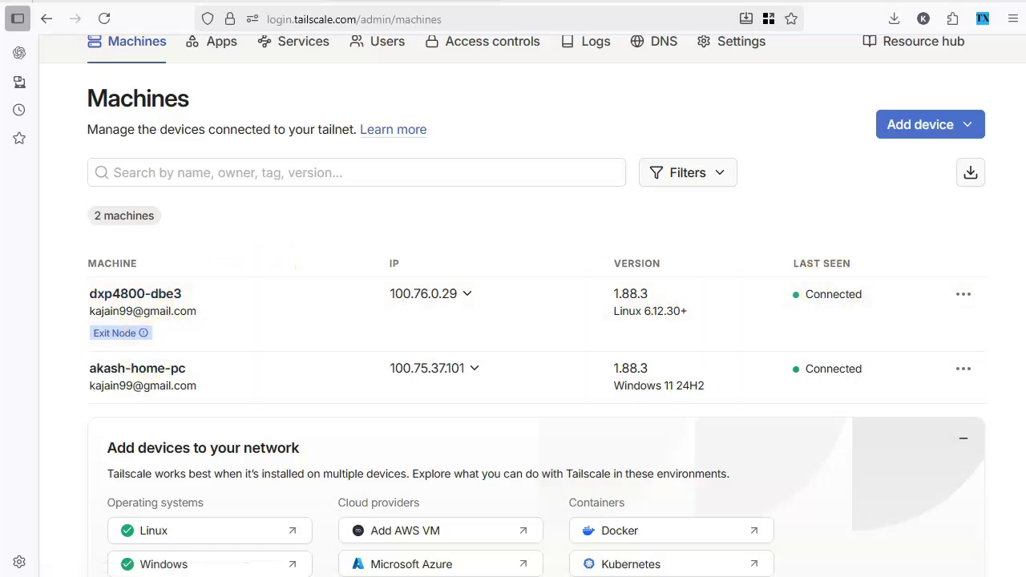
pyautogui.moveTo(146, 338)
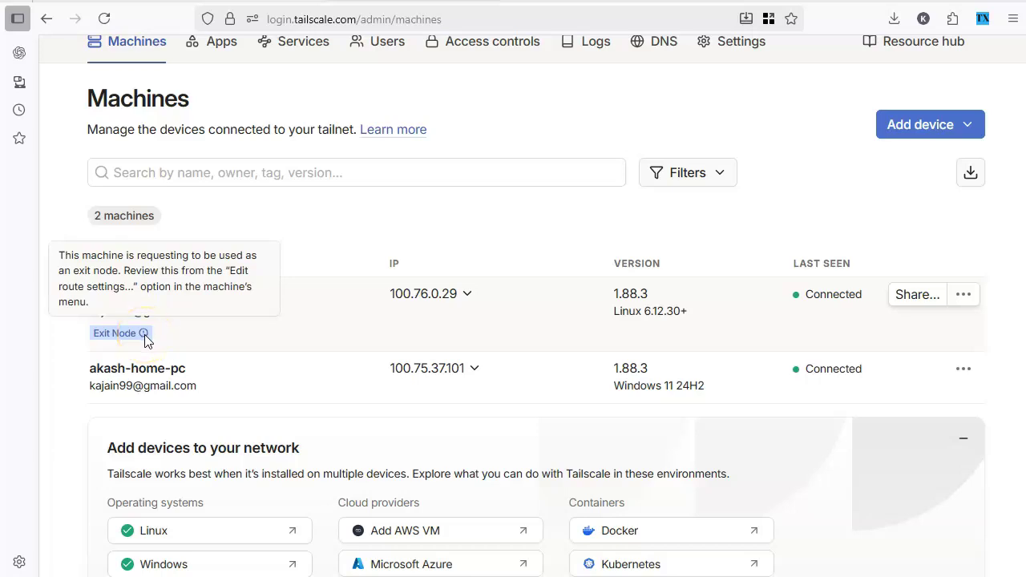
pyautogui.click(128, 333)
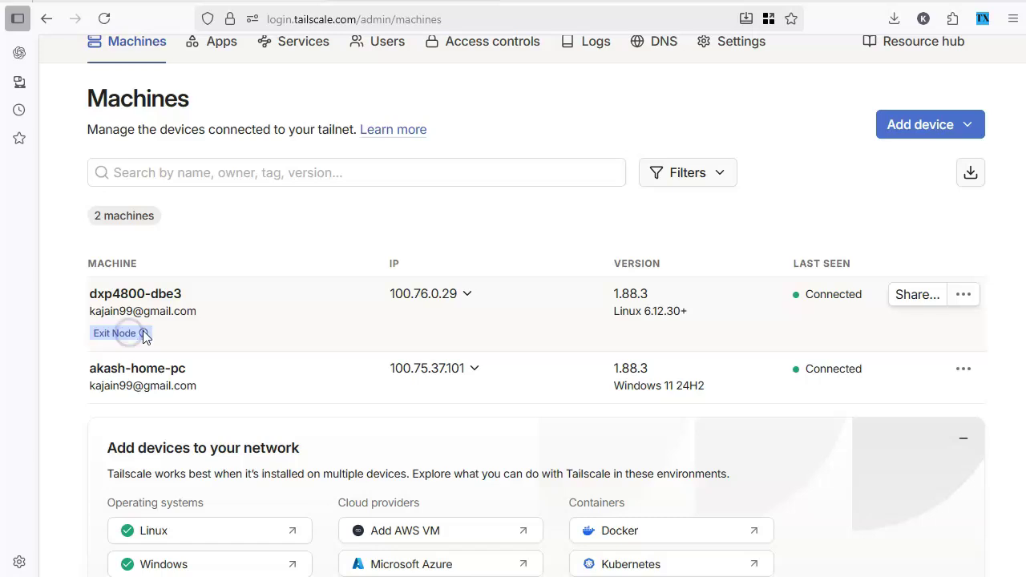
pyautogui.moveTo(143, 335)
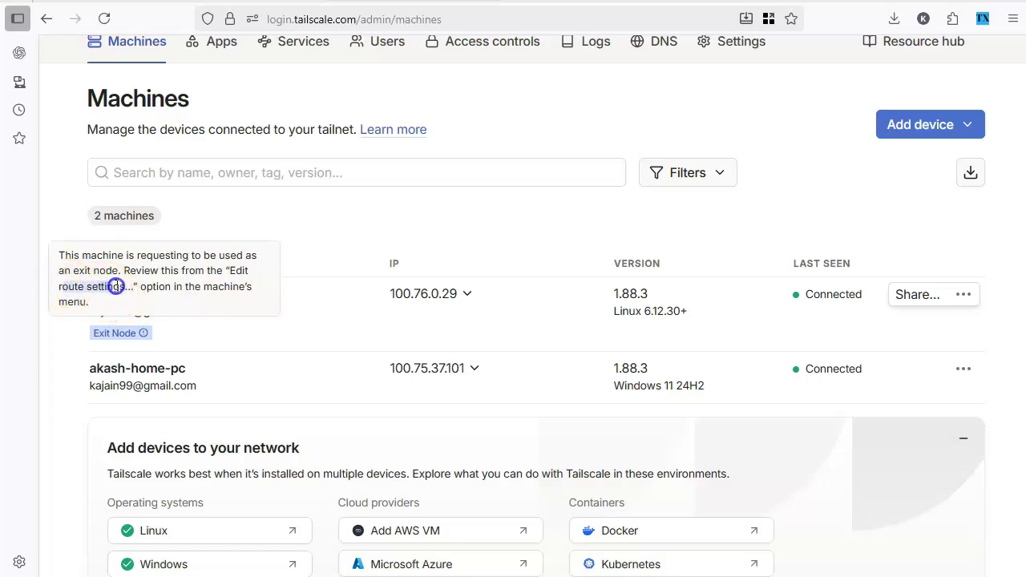
# - Enable 'Use as exit node' in dxp4800-dbe3's route settings and save the change
pyautogui.click(965, 296)
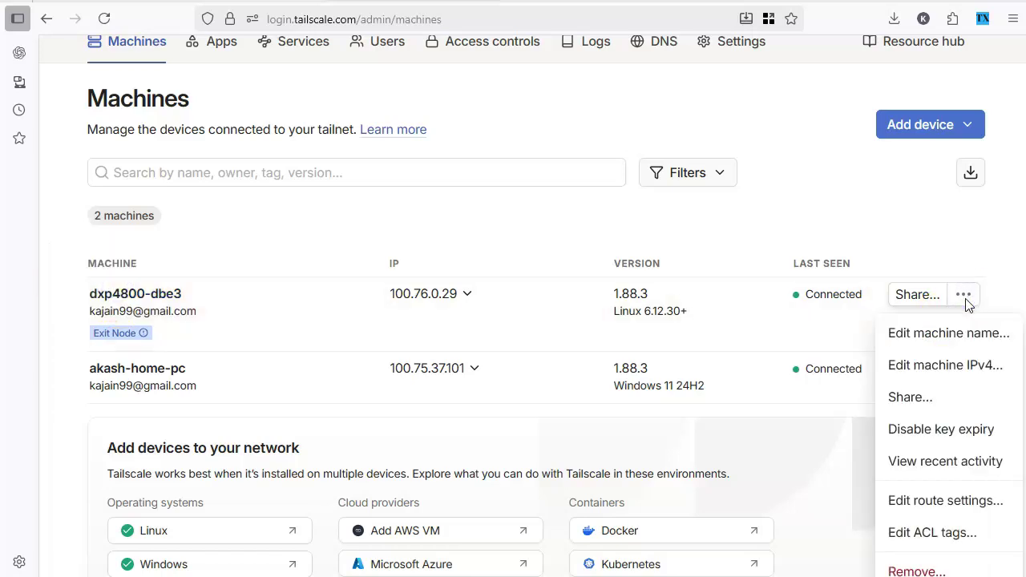
pyautogui.click(943, 502)
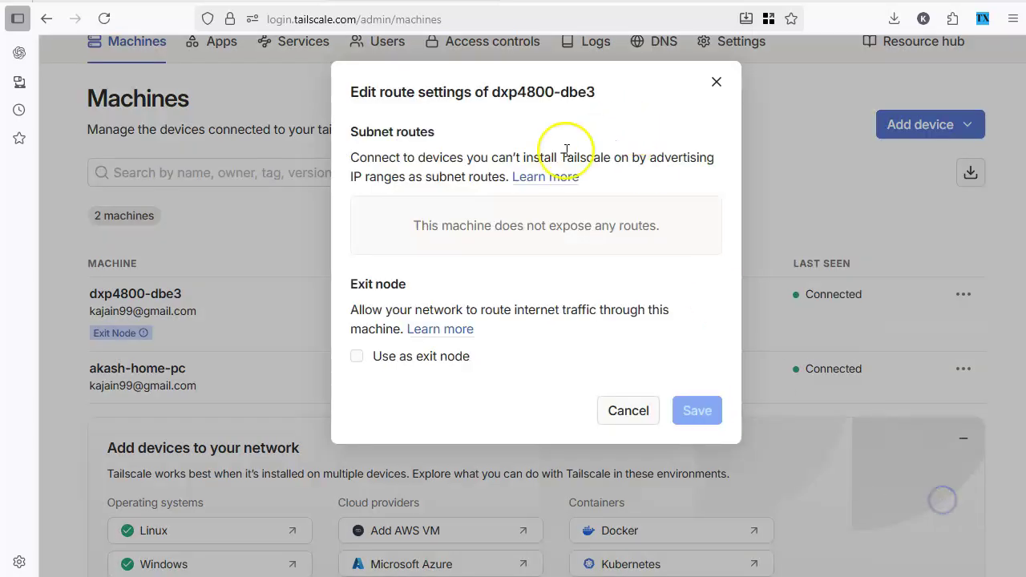
pyautogui.click(356, 363)
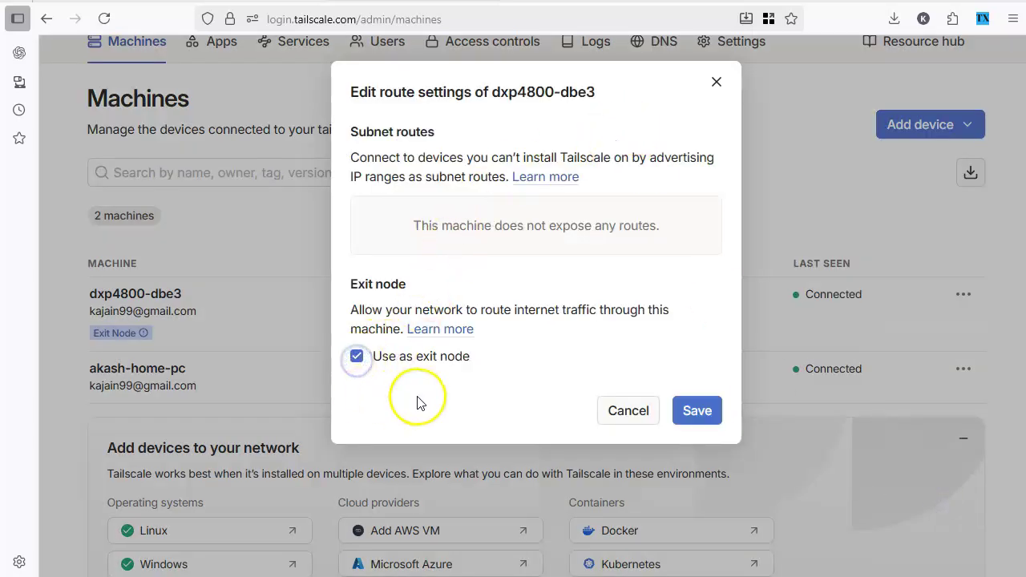
pyautogui.click(690, 413)
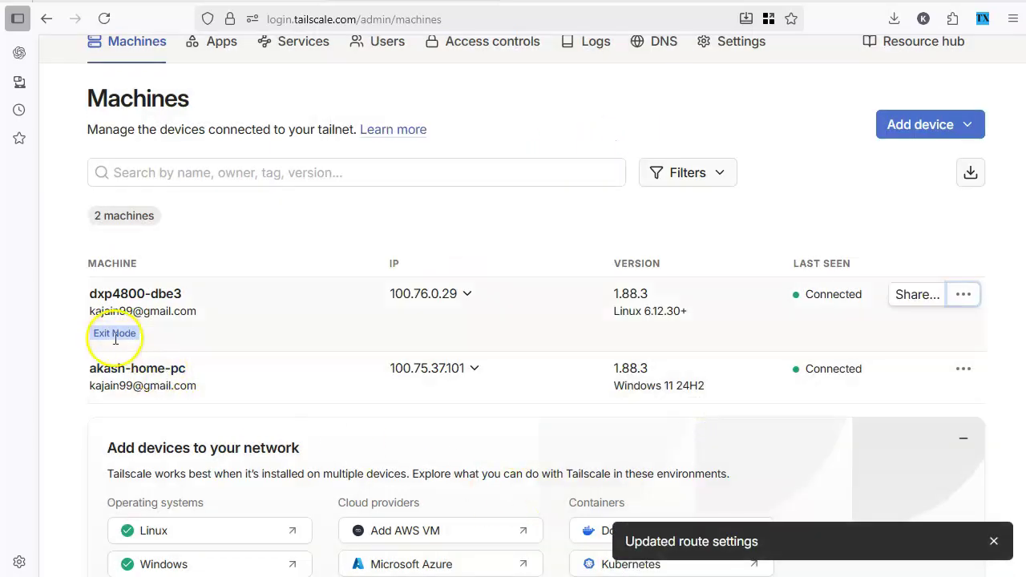
pyautogui.moveTo(123, 335)
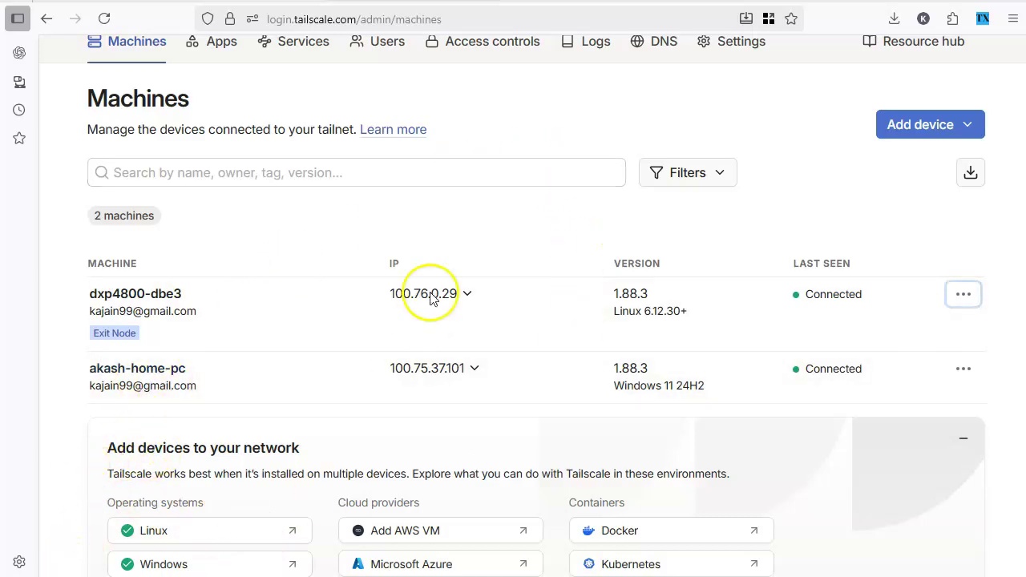
# - From the Windows Tailscale tray menu, select the recommended exit node dxp4800-dbe3
pyautogui.hotkey('alt', 'Tab')
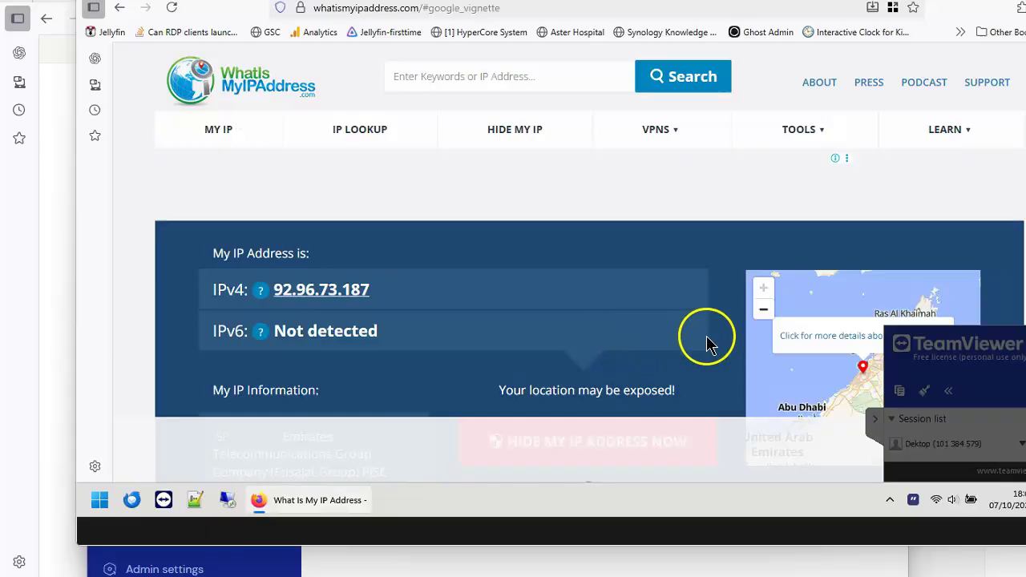
pyautogui.click(889, 499)
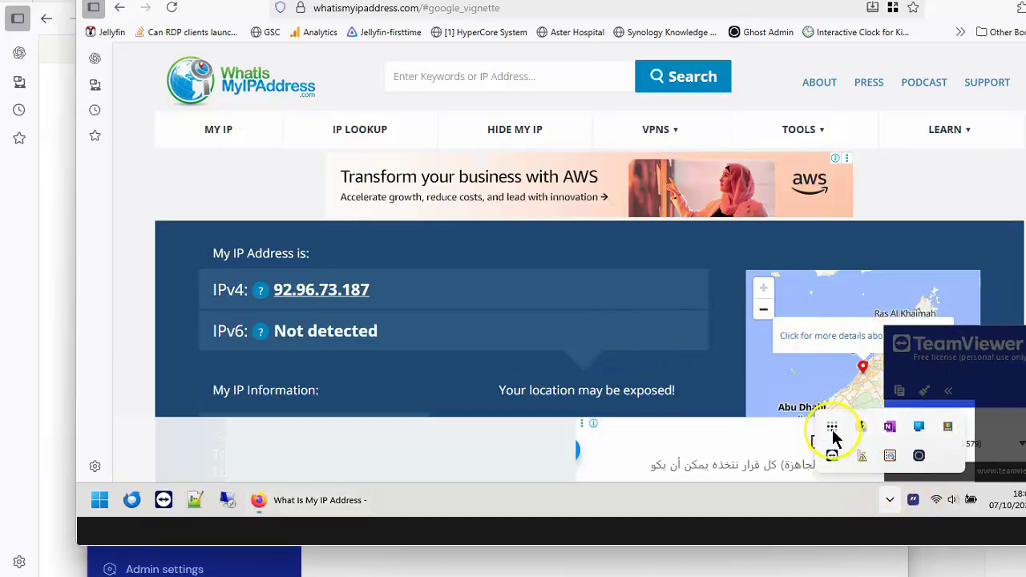
pyautogui.click(832, 432)
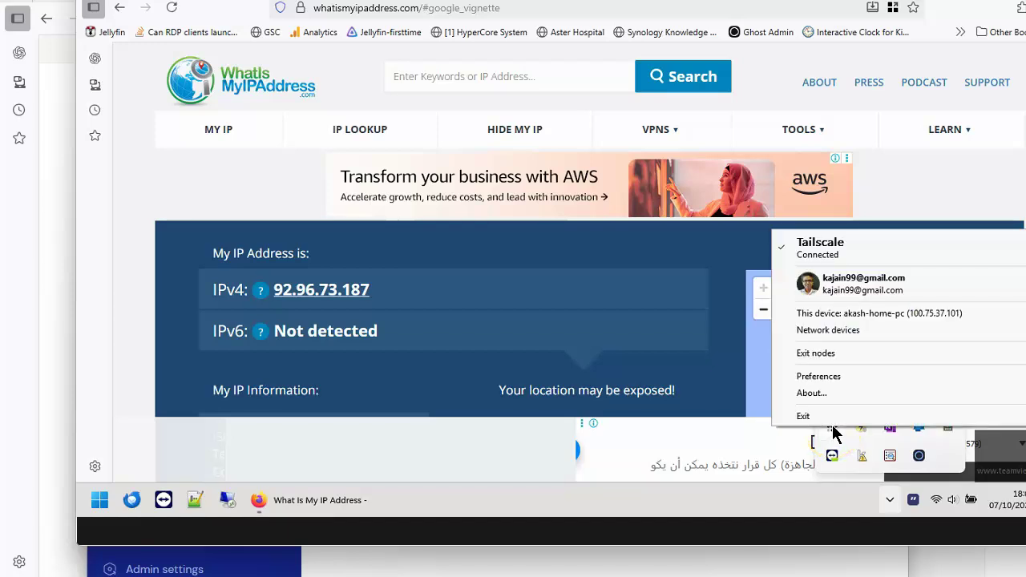
pyautogui.moveTo(830, 360)
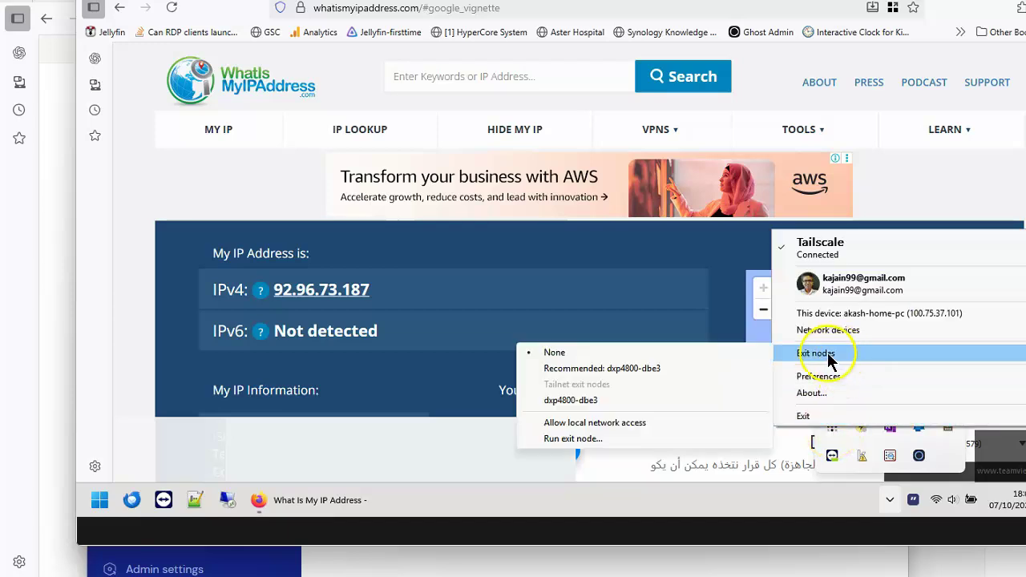
pyautogui.click(626, 369)
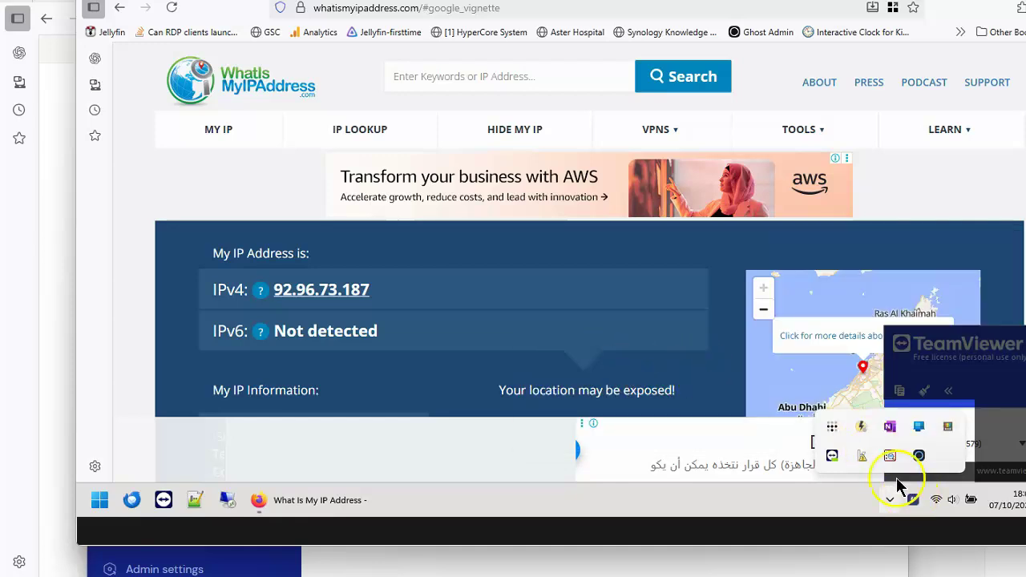